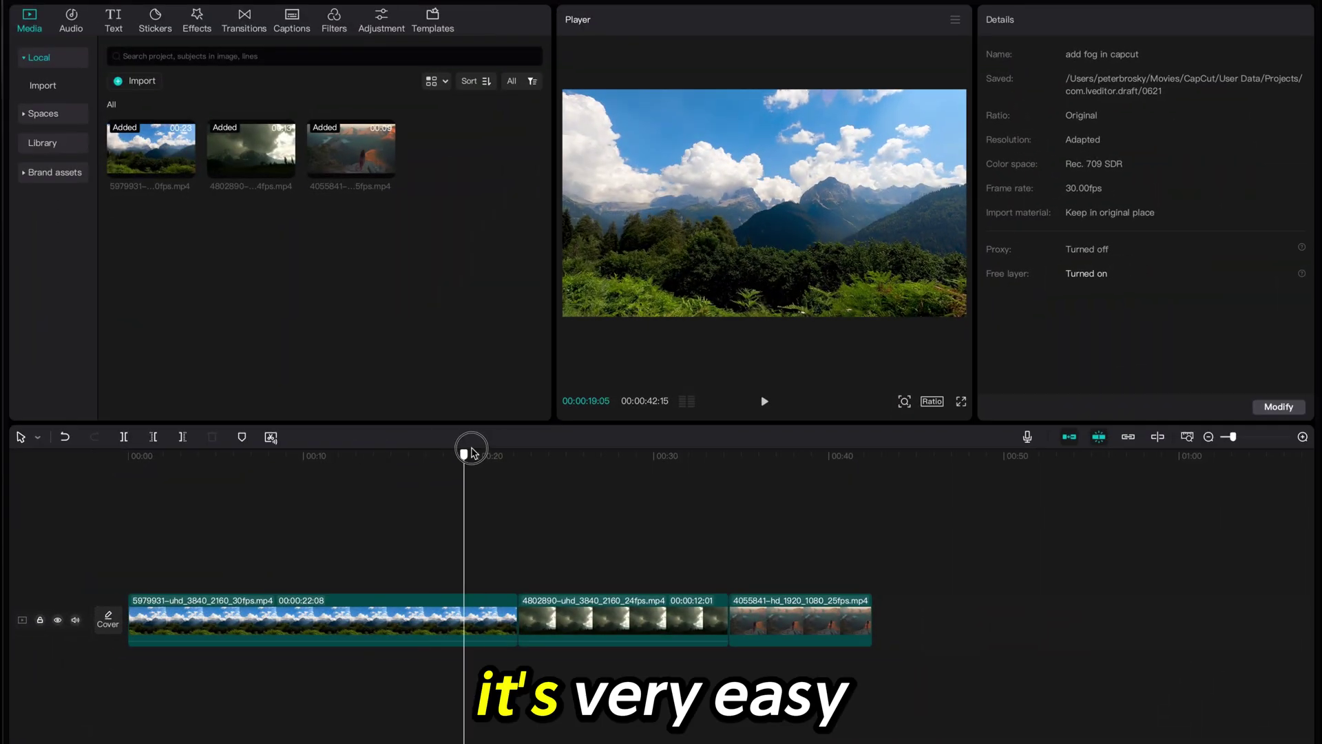
# Run a Google search for 'gray'.
pyautogui.moveTo(624, 464); pyautogui.dragTo(455, 491)
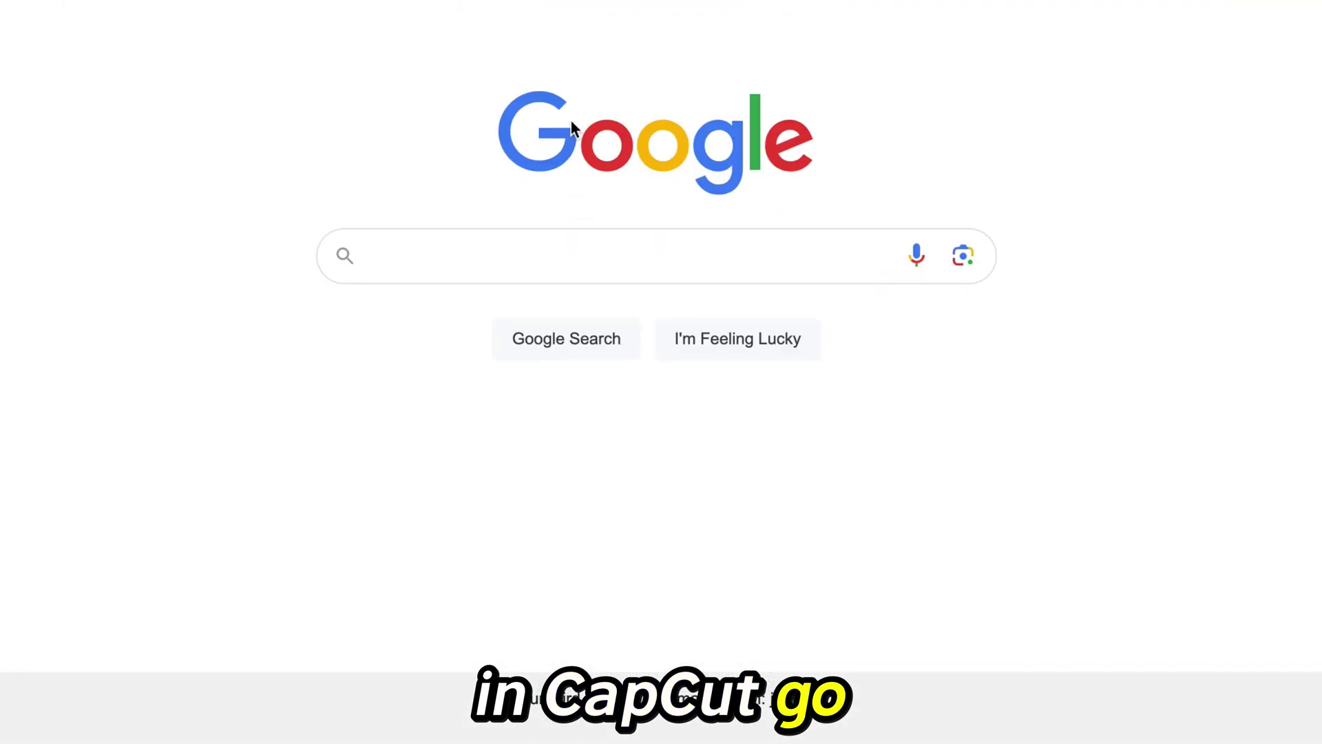
pyautogui.click(493, 246)
pyautogui.write('gray')
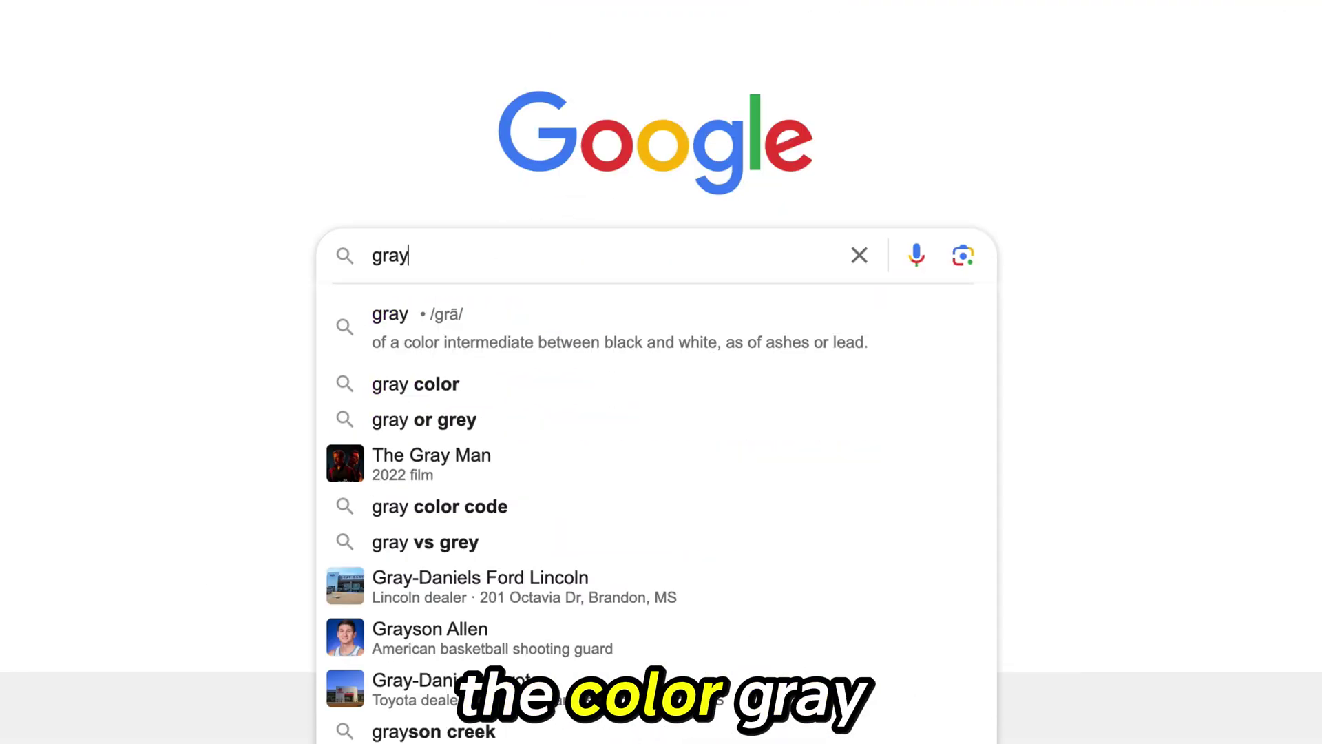
pyautogui.press('Return')
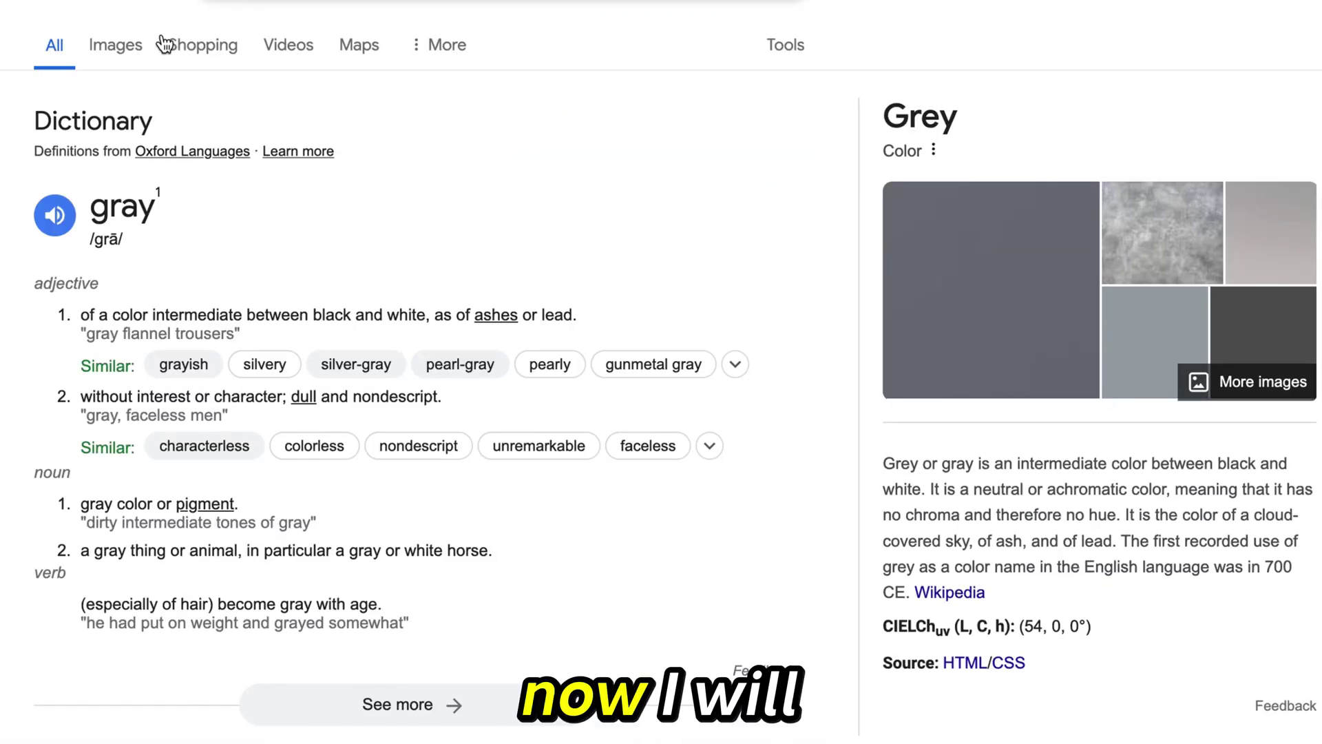
# Screenshot a plain light gray image from the Google Images results.
pyautogui.click(129, 62)
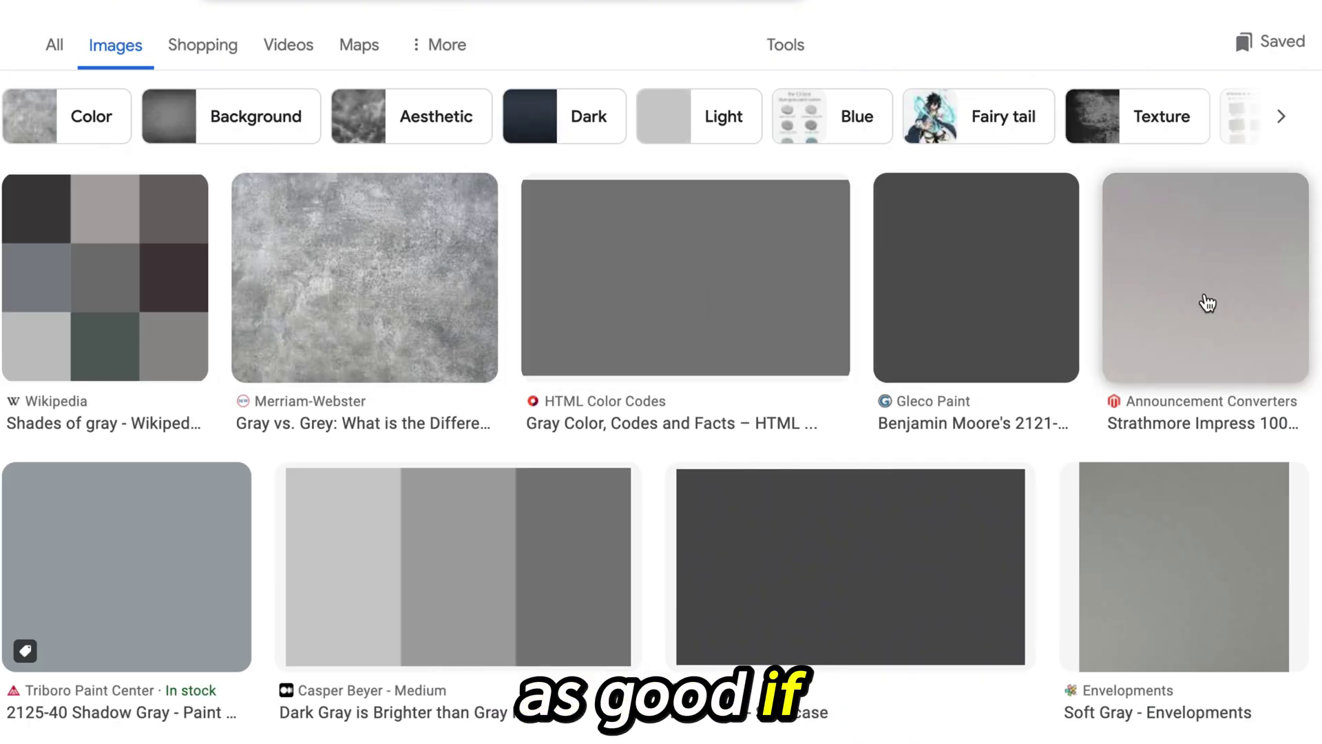
pyautogui.click(1262, 268)
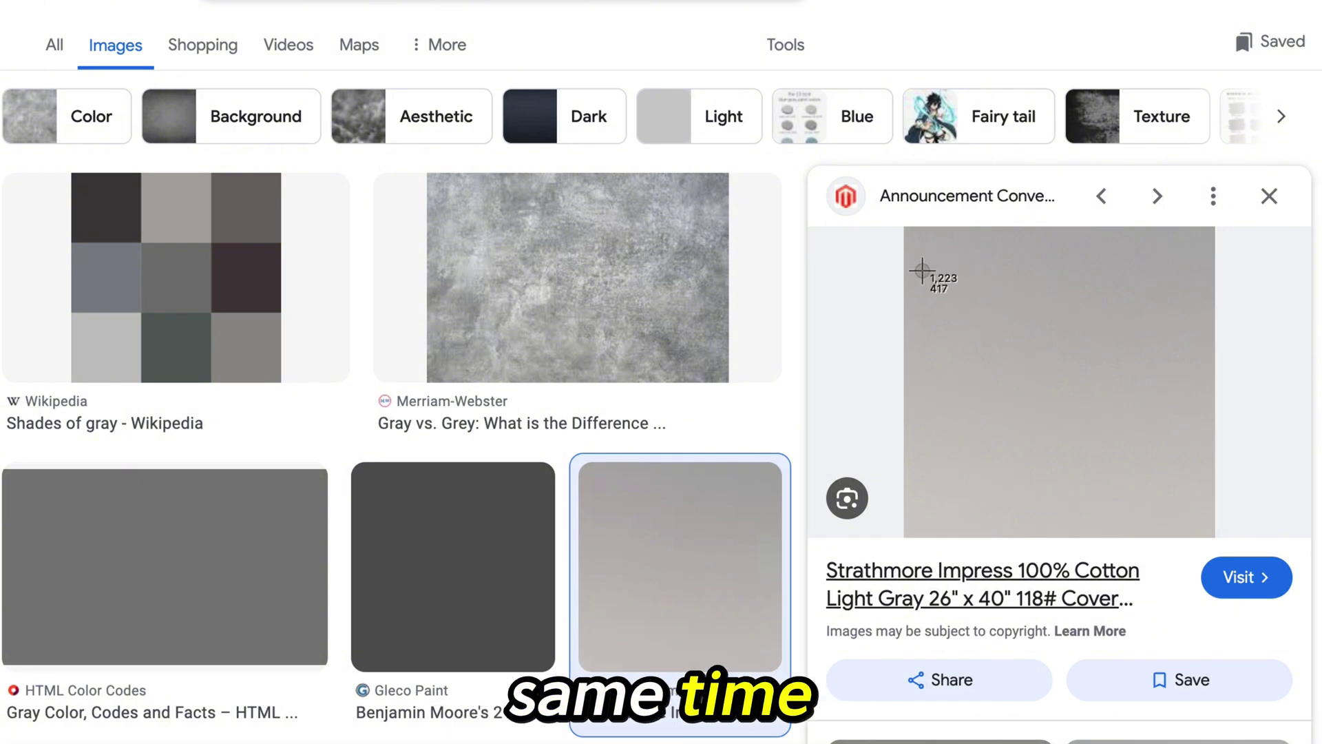
pyautogui.moveTo(921, 268)
pyautogui.mouseDown()
pyautogui.moveTo(1102, 378)
pyautogui.moveTo(1254, 539)
pyautogui.moveTo(1195, 519)
pyautogui.moveTo(1207, 486)
pyautogui.mouseUp()
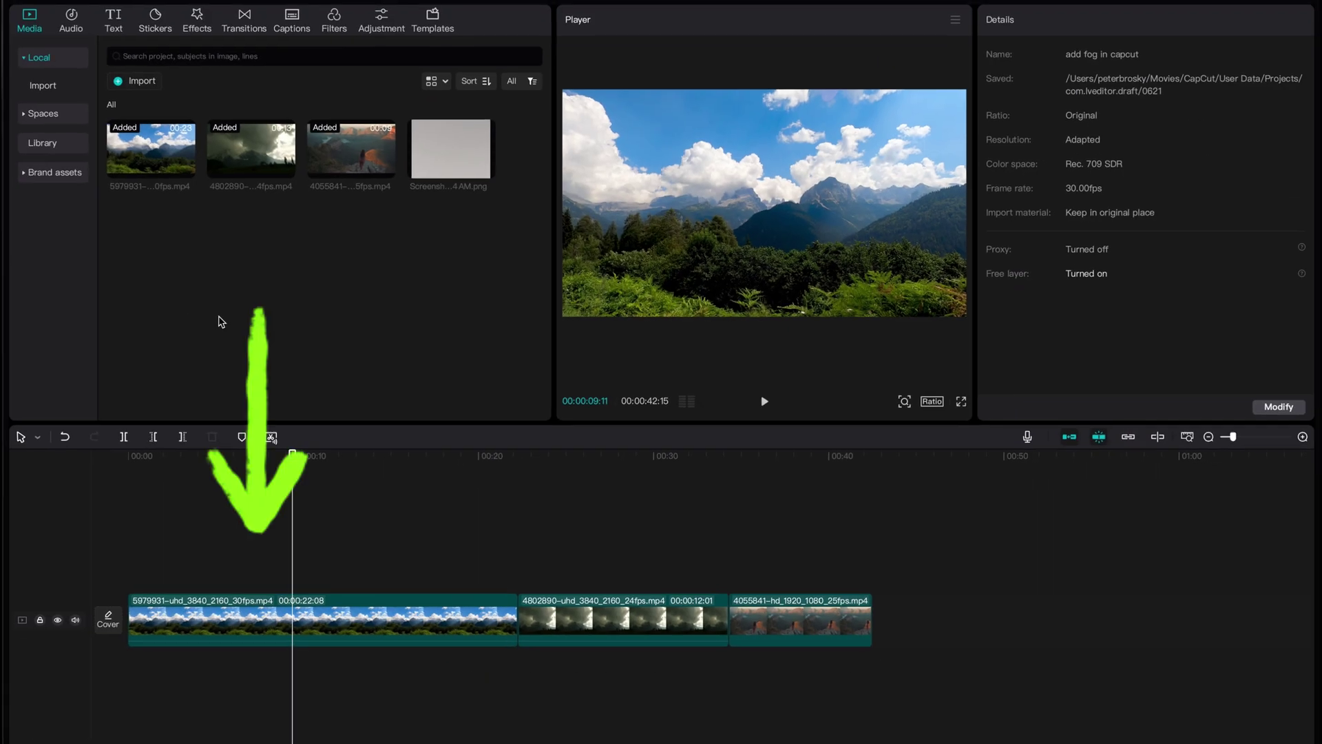
# Overlay the gray screenshot above the first clip and scale it to 135% to fill the frame.
pyautogui.moveTo(450, 145); pyautogui.dragTo(215, 568)
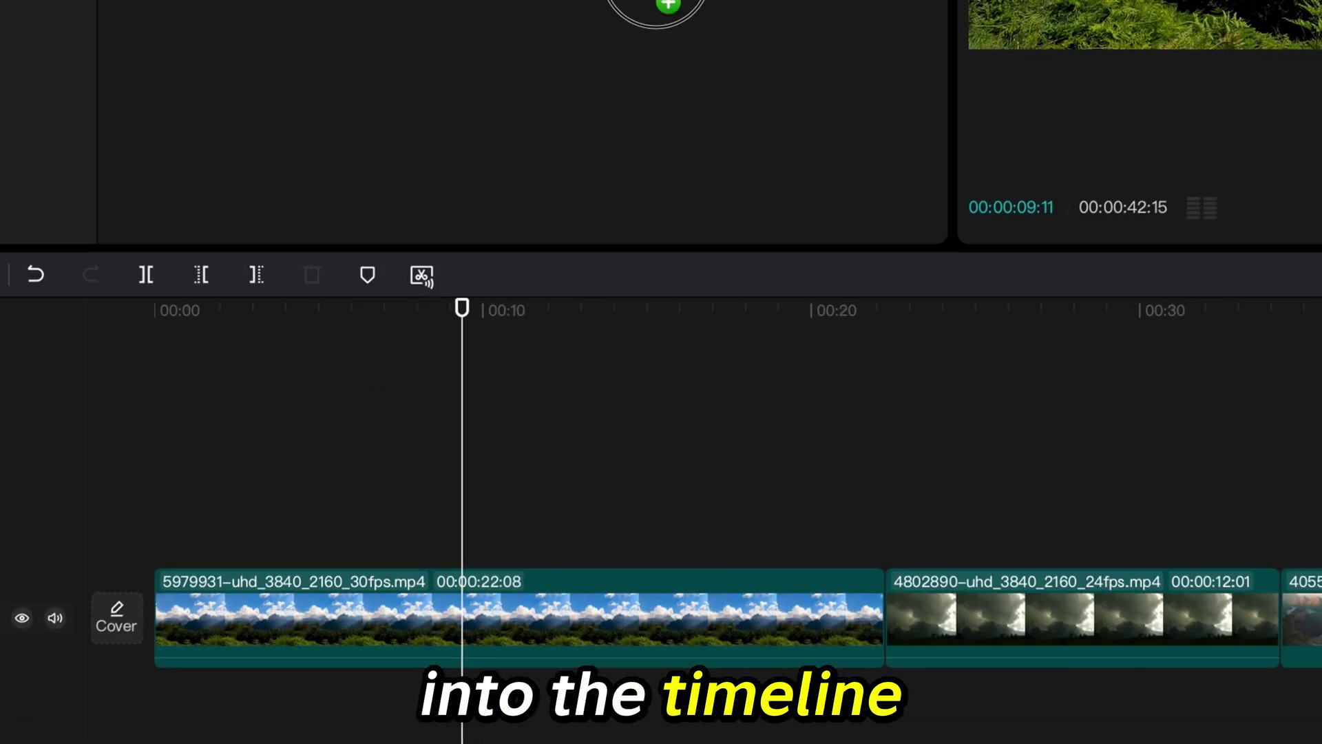
pyautogui.moveTo(658, 3); pyautogui.dragTo(381, 513)
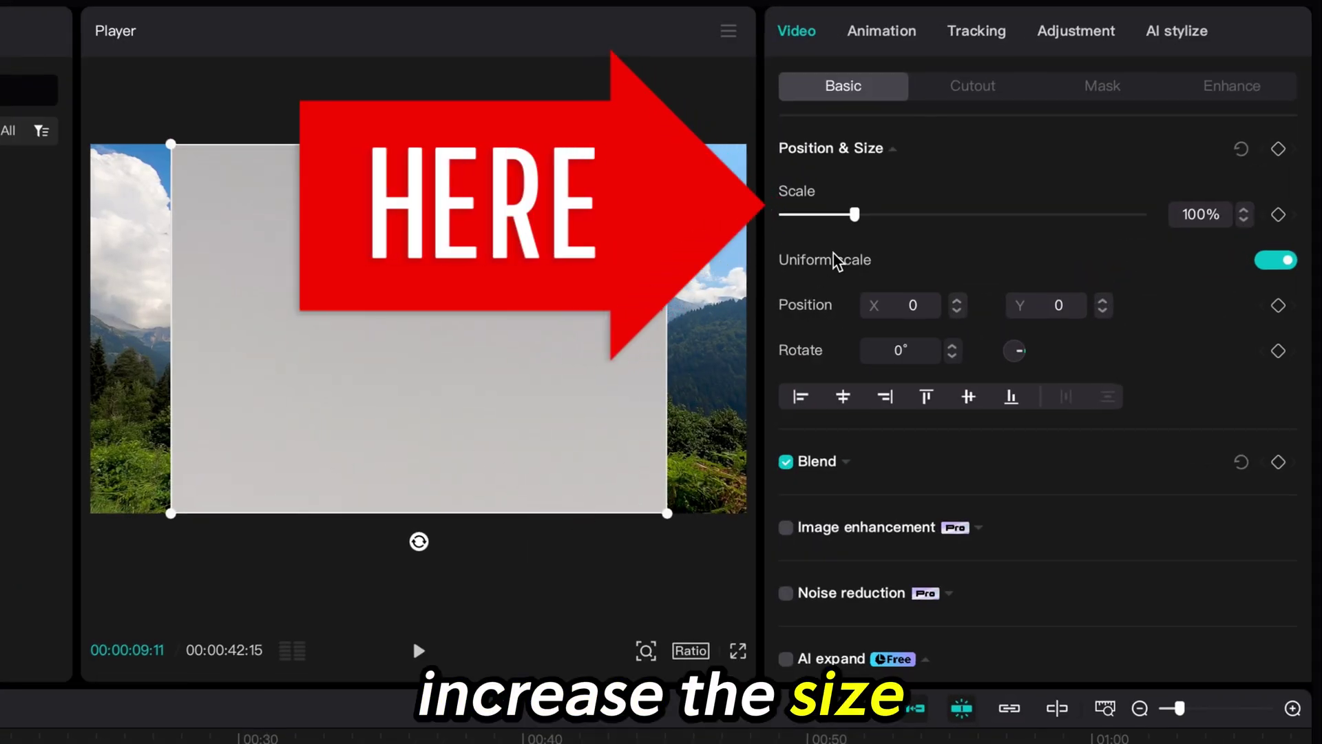
pyautogui.moveTo(855, 215); pyautogui.dragTo(879, 214)
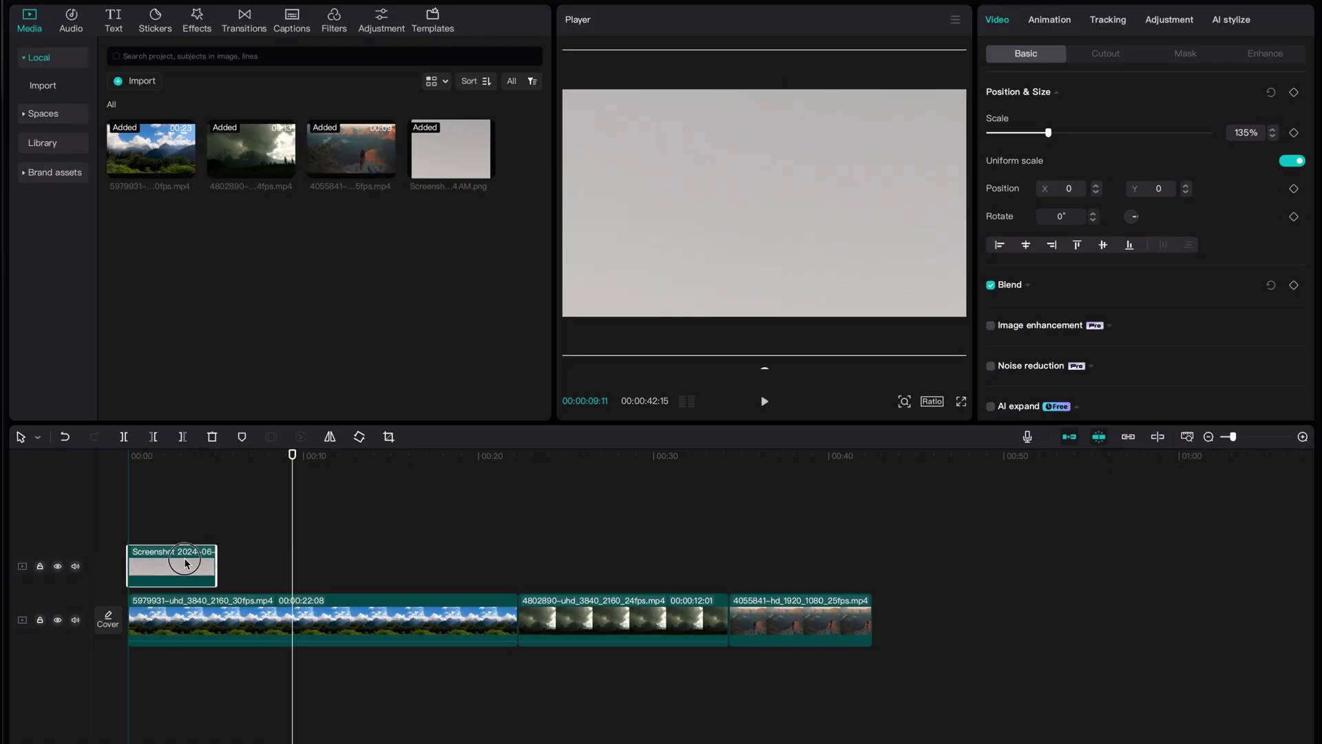
# Lengthen the gray overlay so it reaches into the second clip.
pyautogui.click(181, 566)
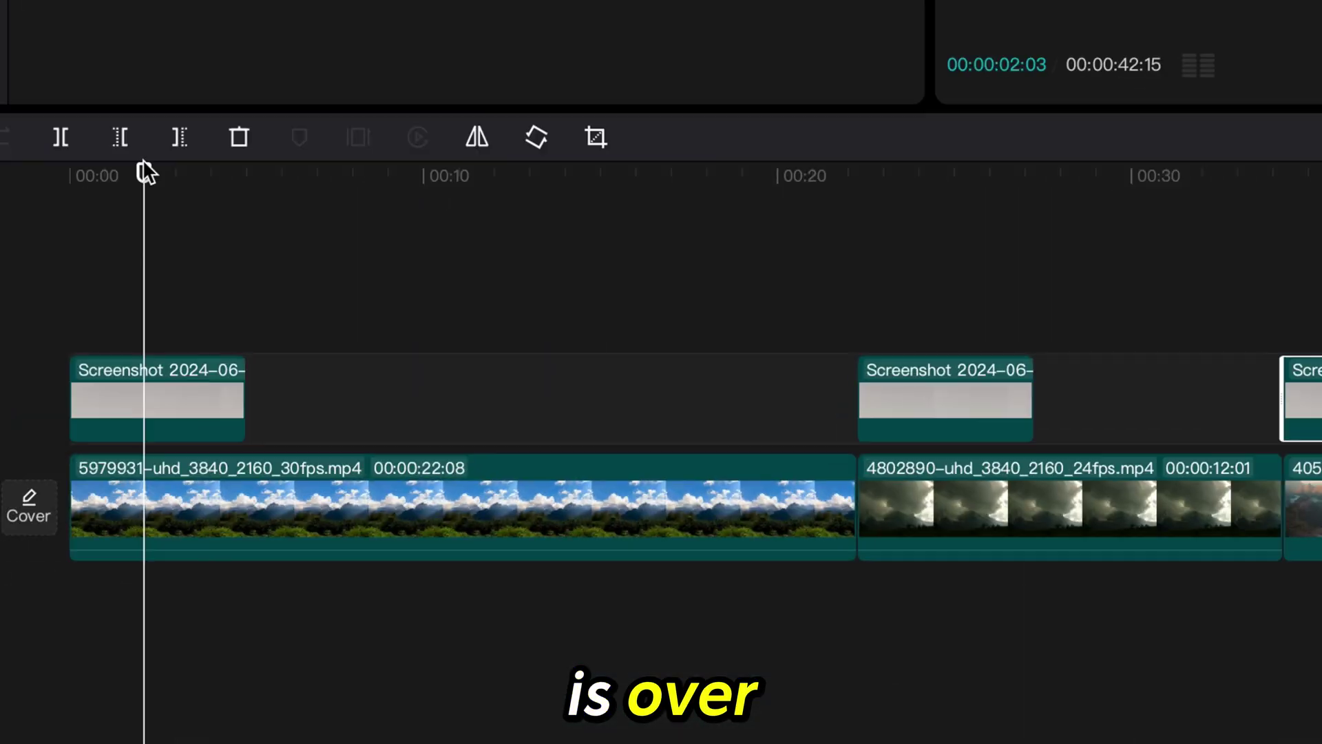
pyautogui.moveTo(245, 407); pyautogui.dragTo(853, 406)
pyautogui.click(84, 627)
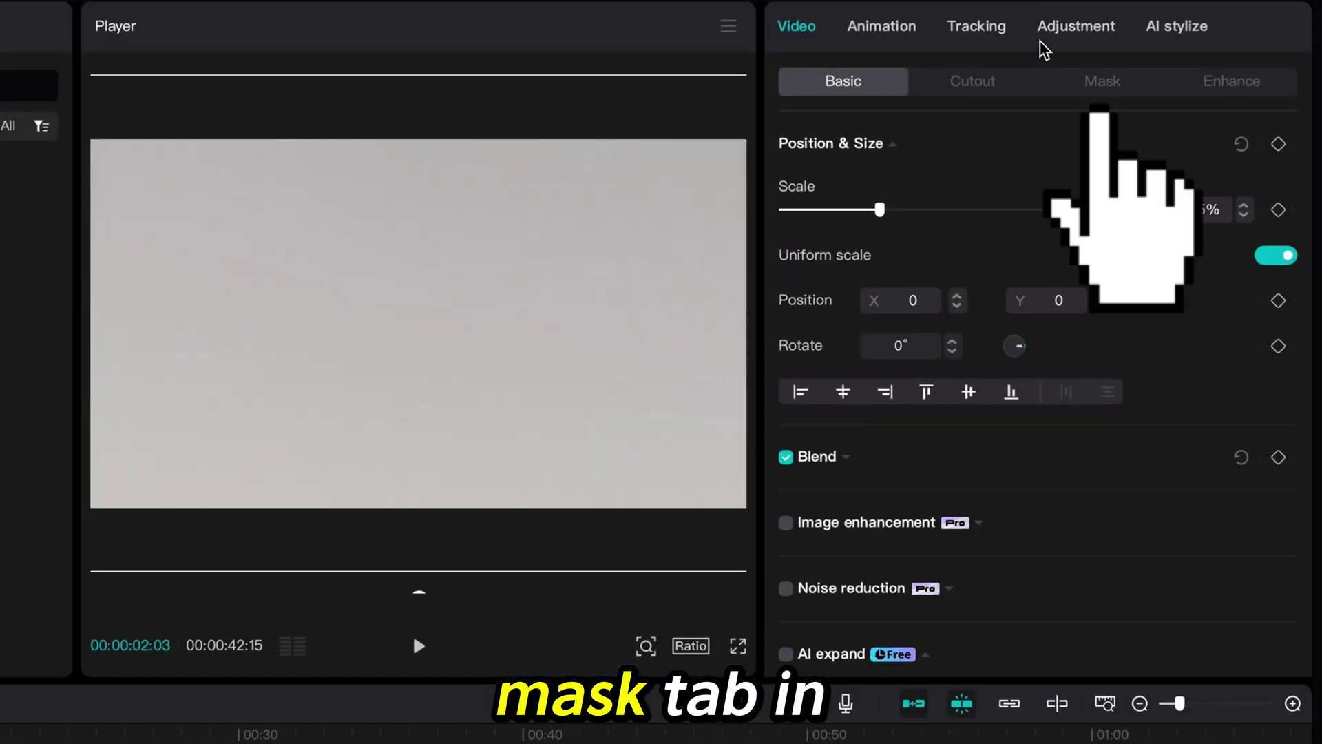
# Mask the gray overlay with a full-width rectangle: height 81, Y -54, feather 14.
pyautogui.click(1095, 81)
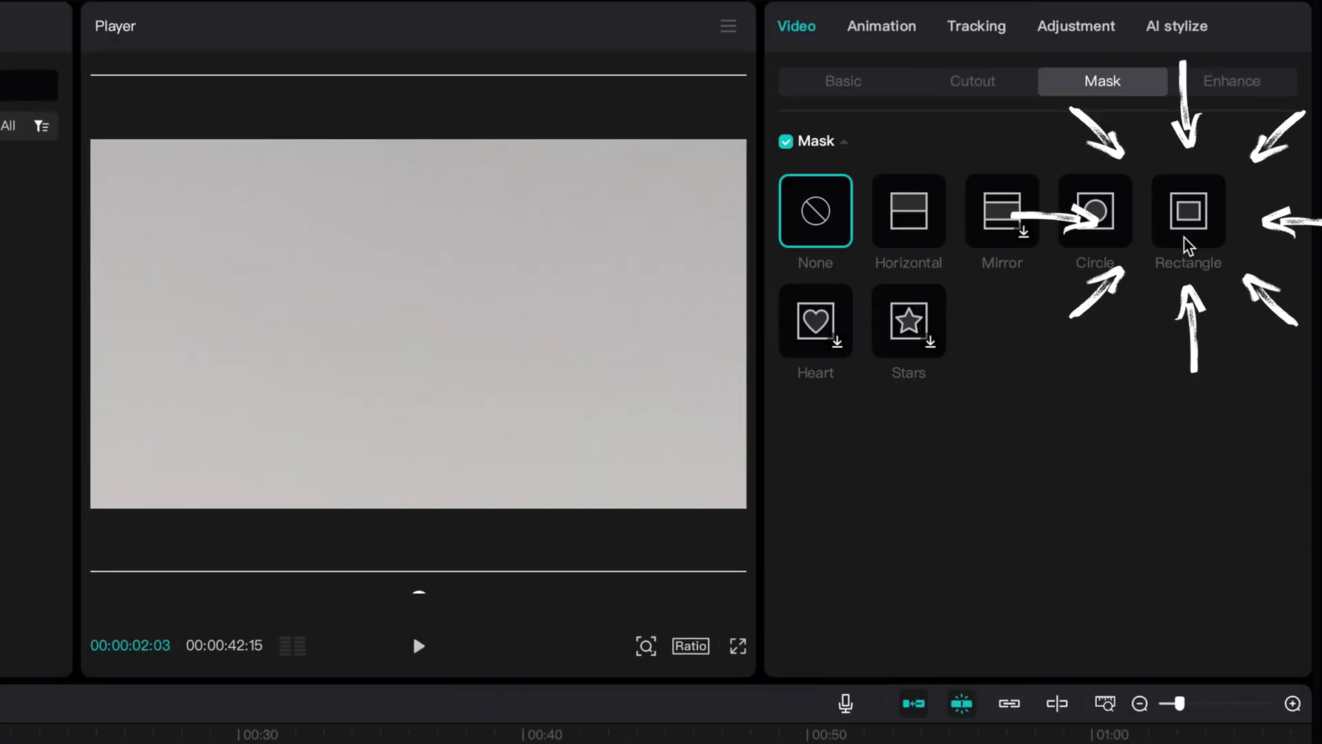
pyautogui.click(1155, 226)
pyautogui.moveTo(585, 321); pyautogui.dragTo(770, 315)
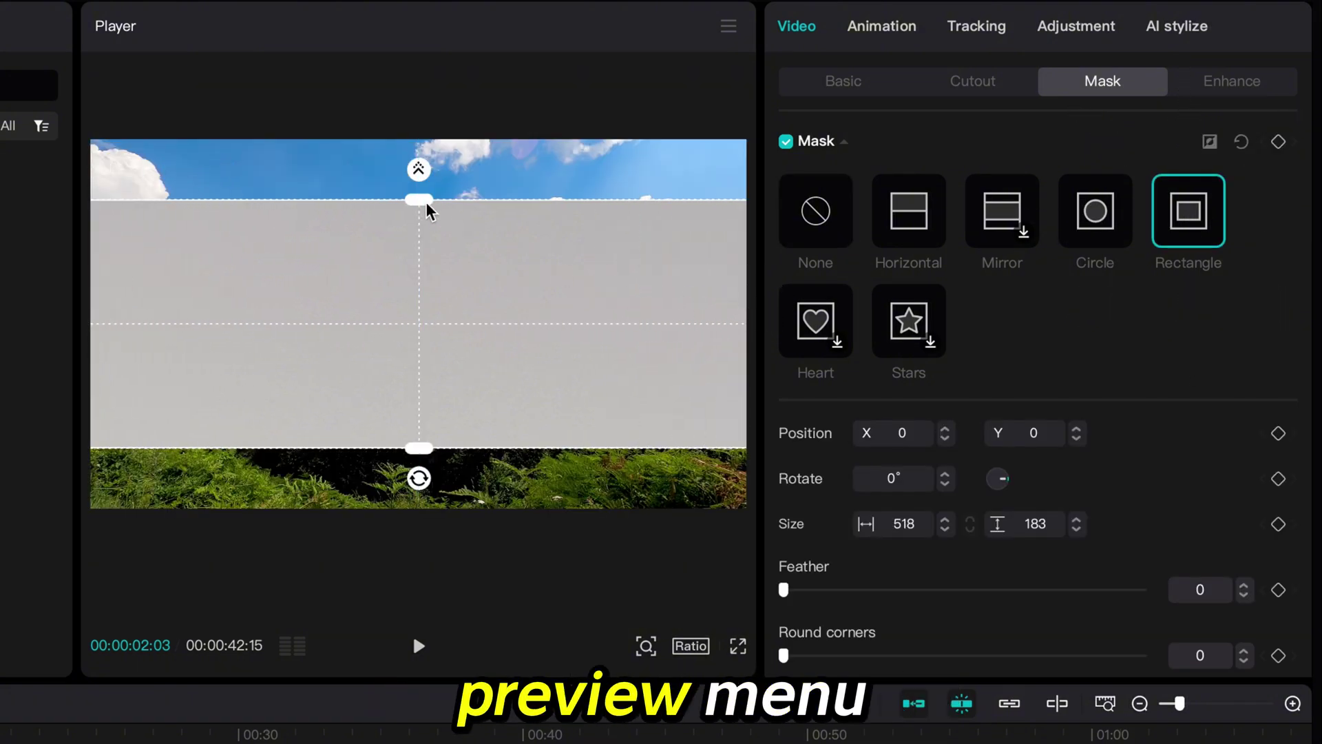
pyautogui.moveTo(419, 201); pyautogui.dragTo(419, 242)
pyautogui.moveTo(419, 316); pyautogui.dragTo(413, 378)
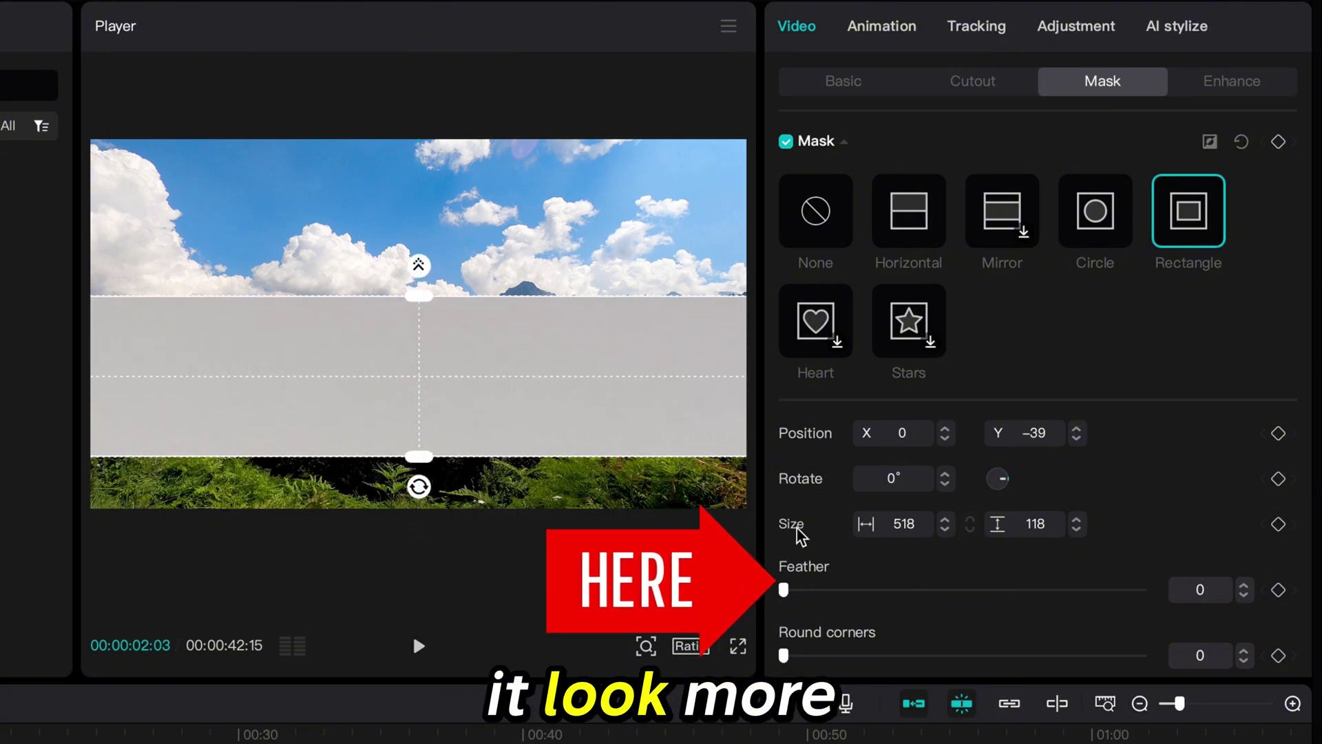
pyautogui.moveTo(783, 590); pyautogui.dragTo(857, 590)
pyautogui.moveTo(581, 398); pyautogui.dragTo(581, 409)
pyautogui.moveTo(864, 589); pyautogui.dragTo(833, 590)
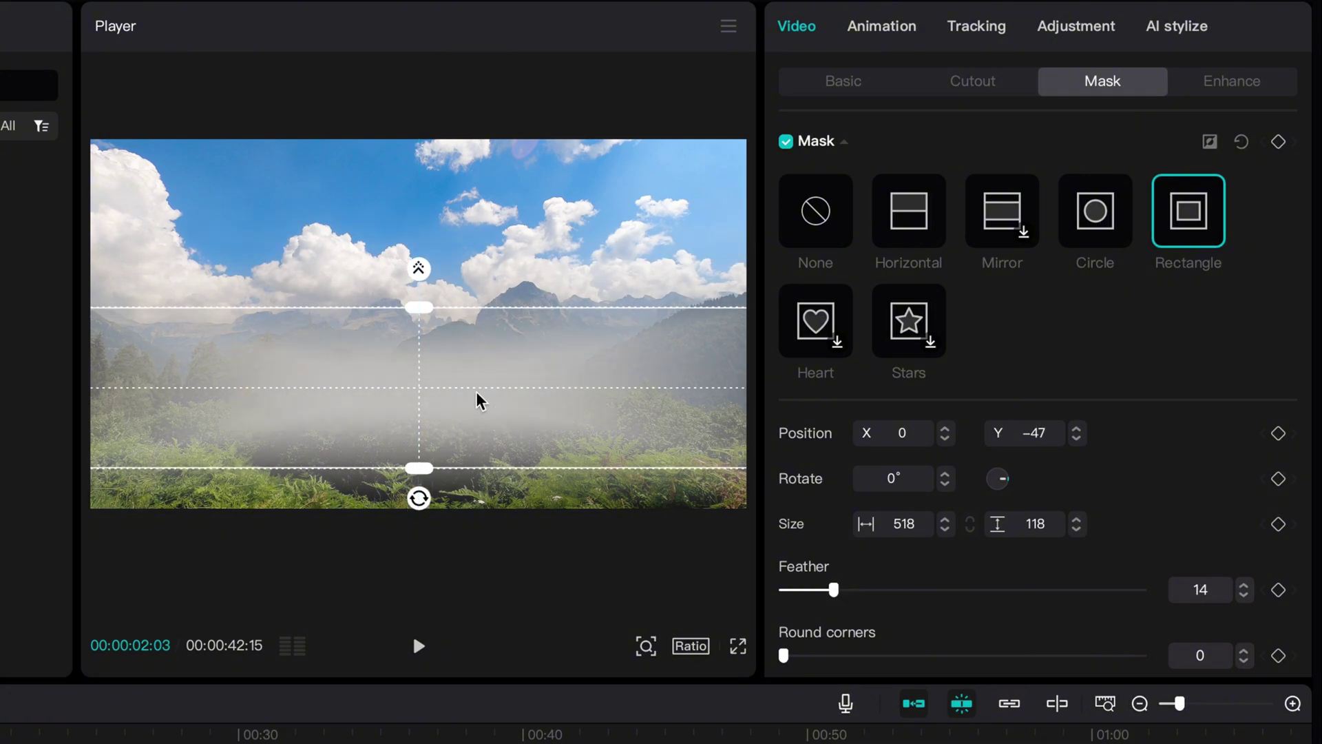
pyautogui.moveTo(480, 400)
pyautogui.mouseDown()
pyautogui.moveTo(473, 431)
pyautogui.moveTo(478, 420)
pyautogui.mouseUp()
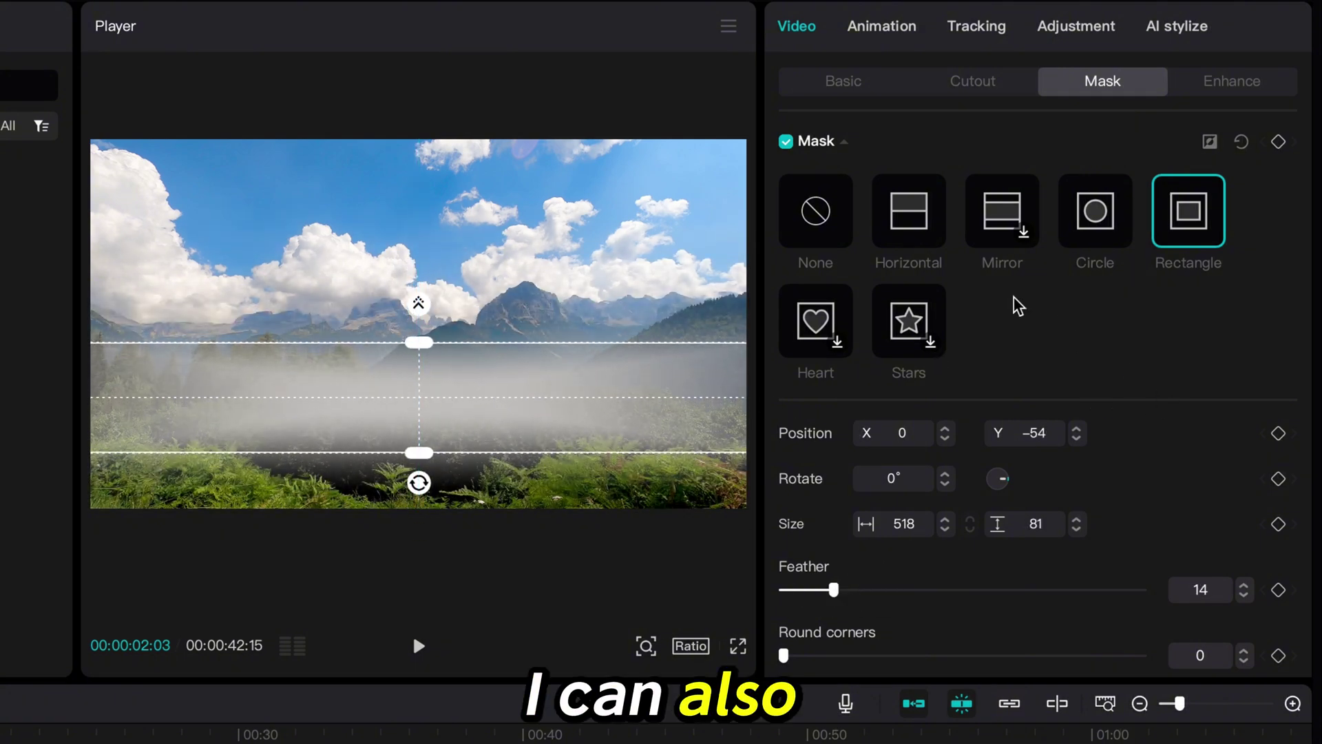
# Raise the fog's brightness to 7 after trying shadow and whites levels.
pyautogui.click(1084, 31)
pyautogui.click(1081, 27)
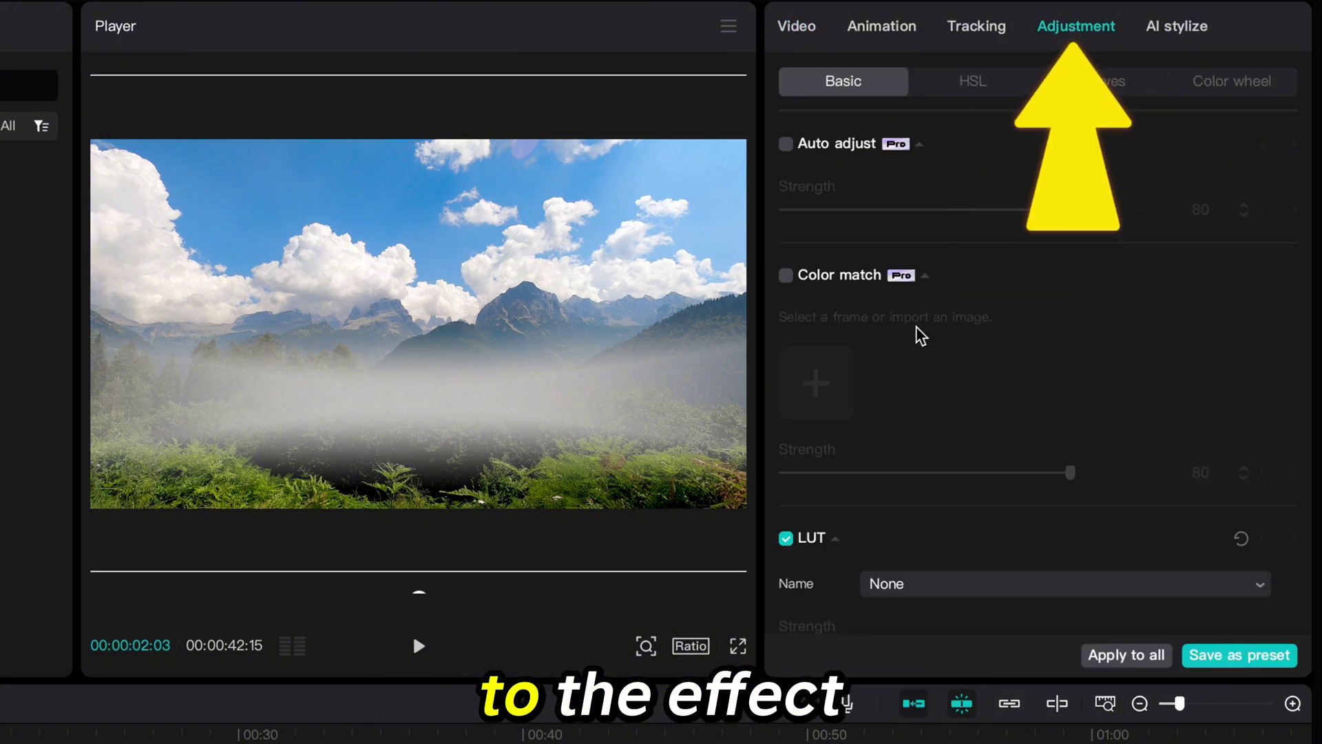
pyautogui.scroll(-5, 913, 376)
pyautogui.scroll(-10, 913, 376)
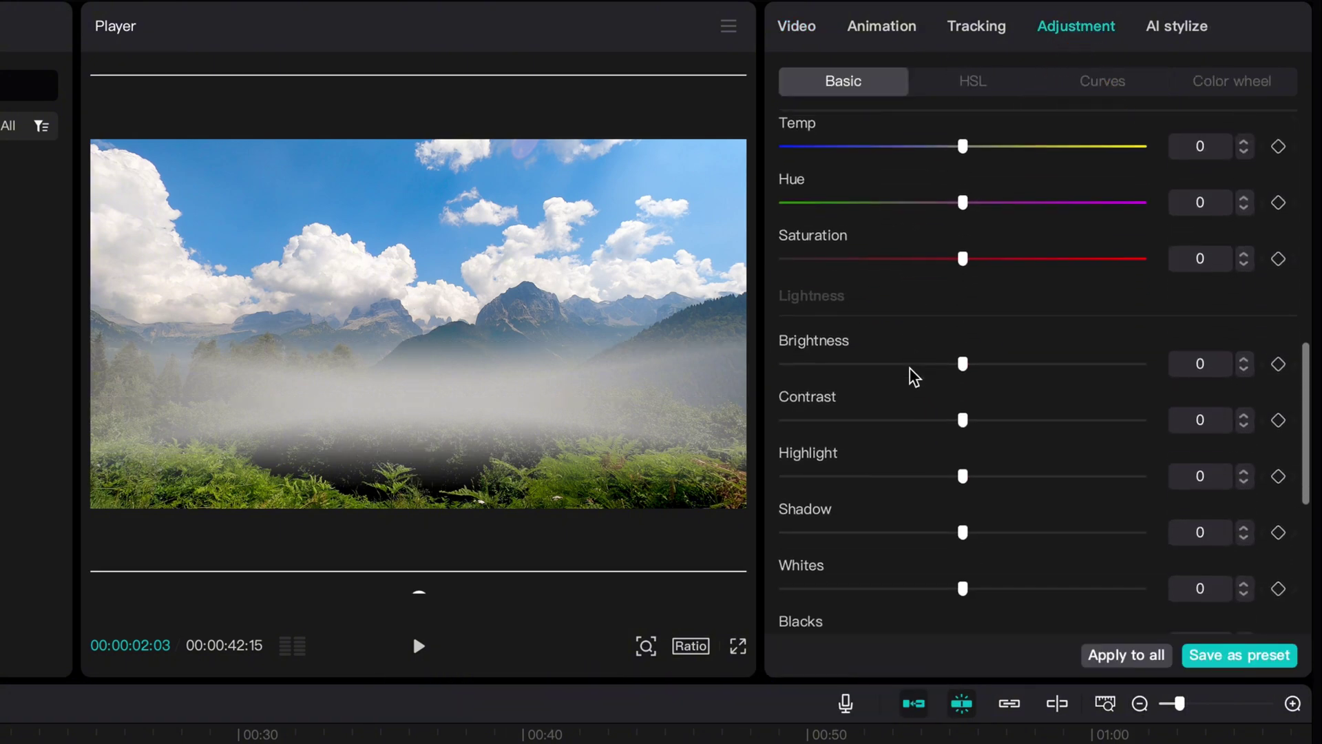
pyautogui.scroll(4, 913, 376)
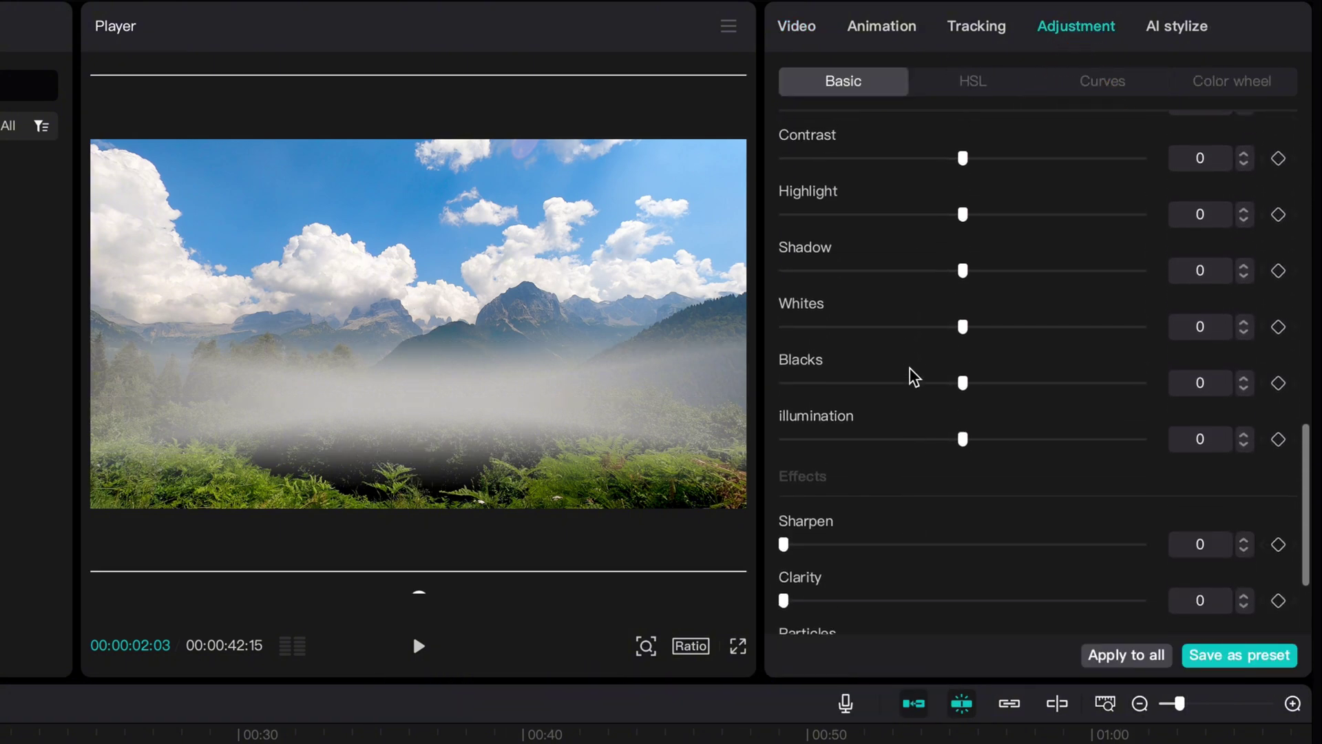
pyautogui.scroll(2, 913, 375)
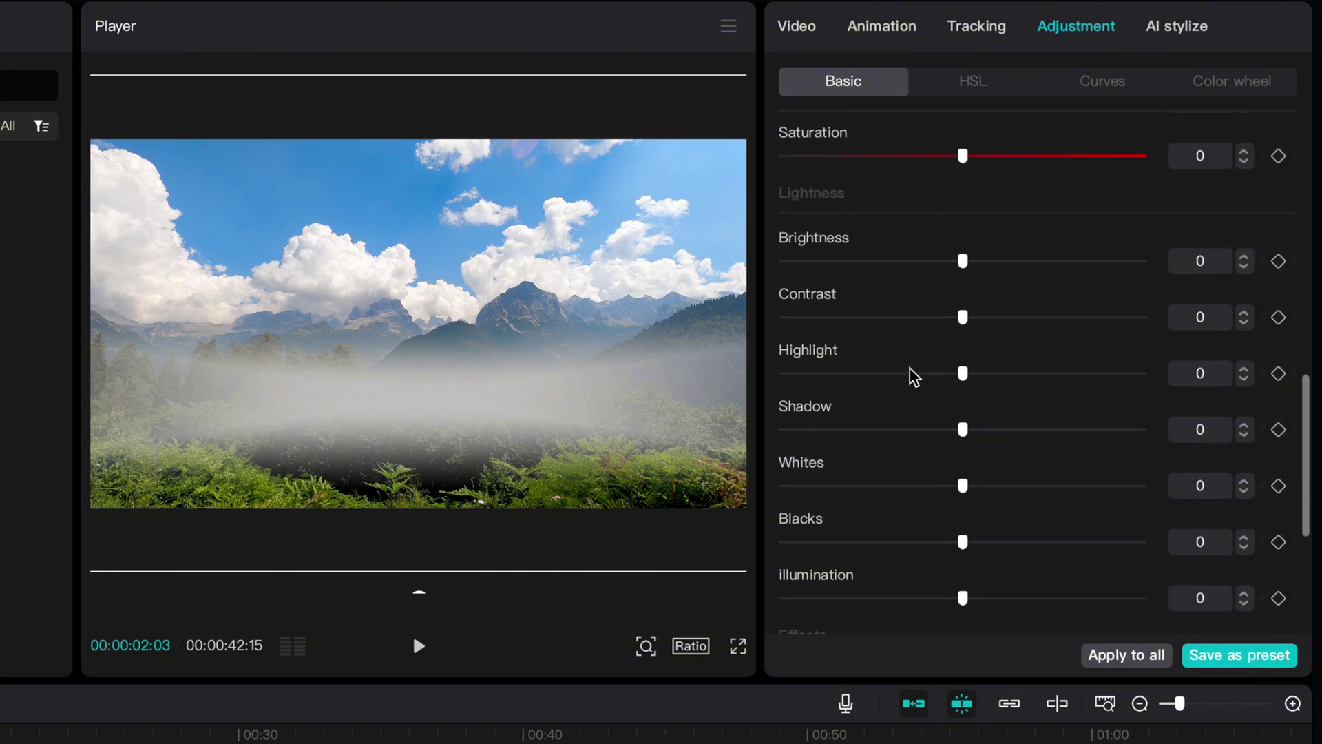
pyautogui.moveTo(962, 262)
pyautogui.mouseDown()
pyautogui.moveTo(918, 271)
pyautogui.moveTo(1038, 277)
pyautogui.moveTo(983, 271)
pyautogui.mouseUp()
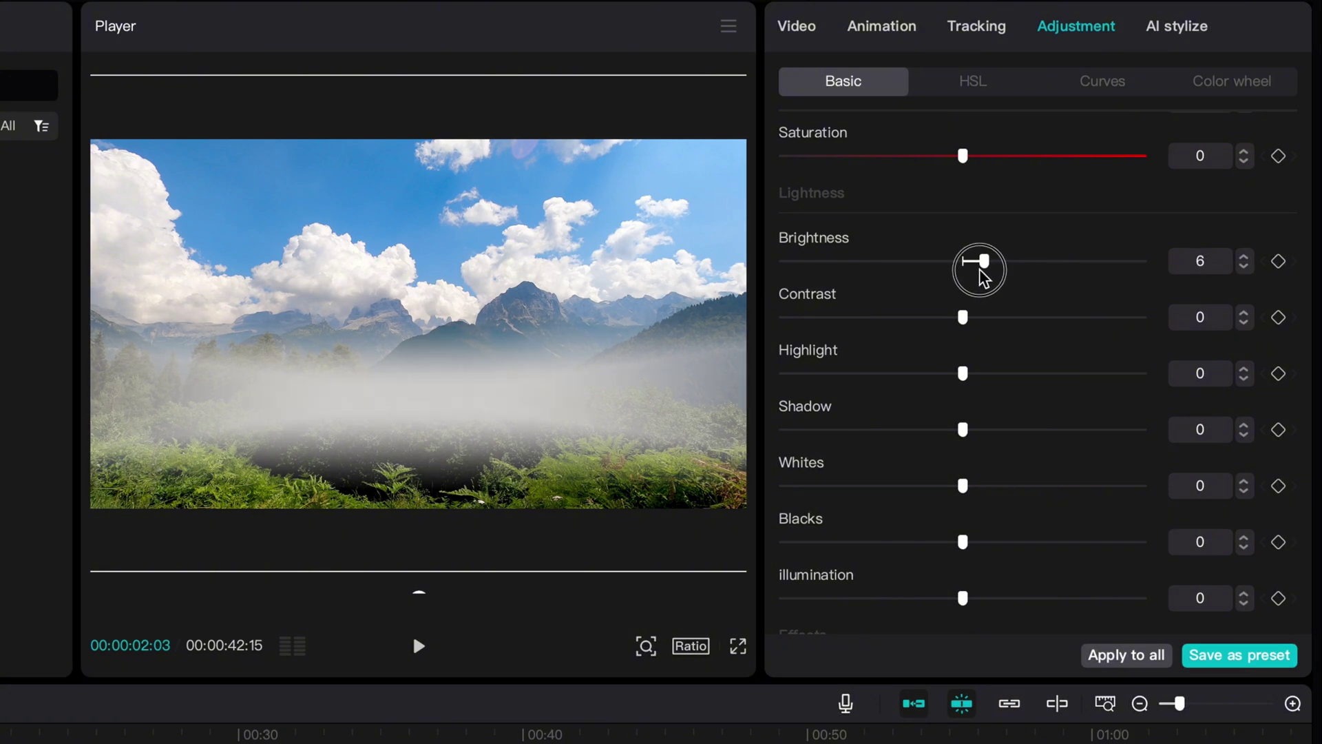
pyautogui.moveTo(990, 277)
pyautogui.mouseDown()
pyautogui.moveTo(892, 270)
pyautogui.moveTo(1012, 269)
pyautogui.moveTo(993, 267)
pyautogui.mouseUp()
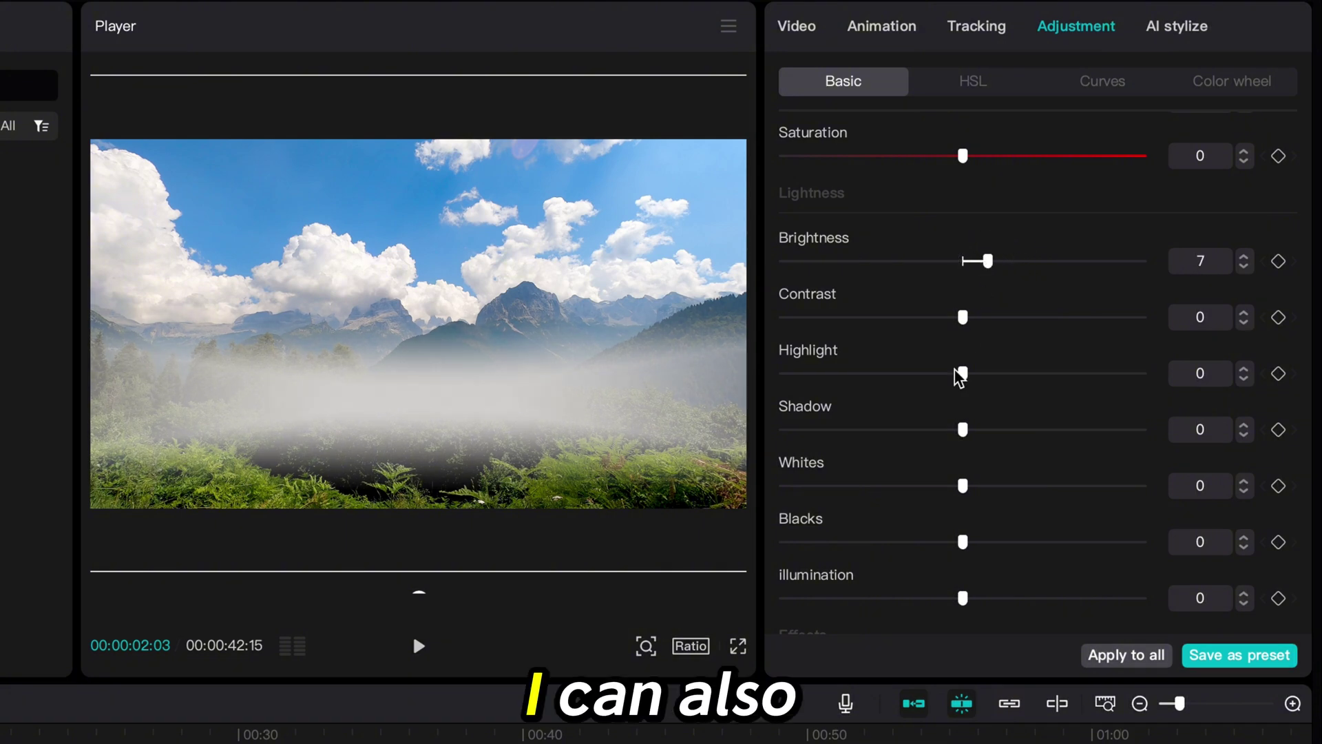
pyautogui.moveTo(963, 429)
pyautogui.mouseDown()
pyautogui.moveTo(1021, 428)
pyautogui.moveTo(926, 431)
pyautogui.moveTo(1002, 429)
pyautogui.moveTo(954, 433)
pyautogui.mouseUp()
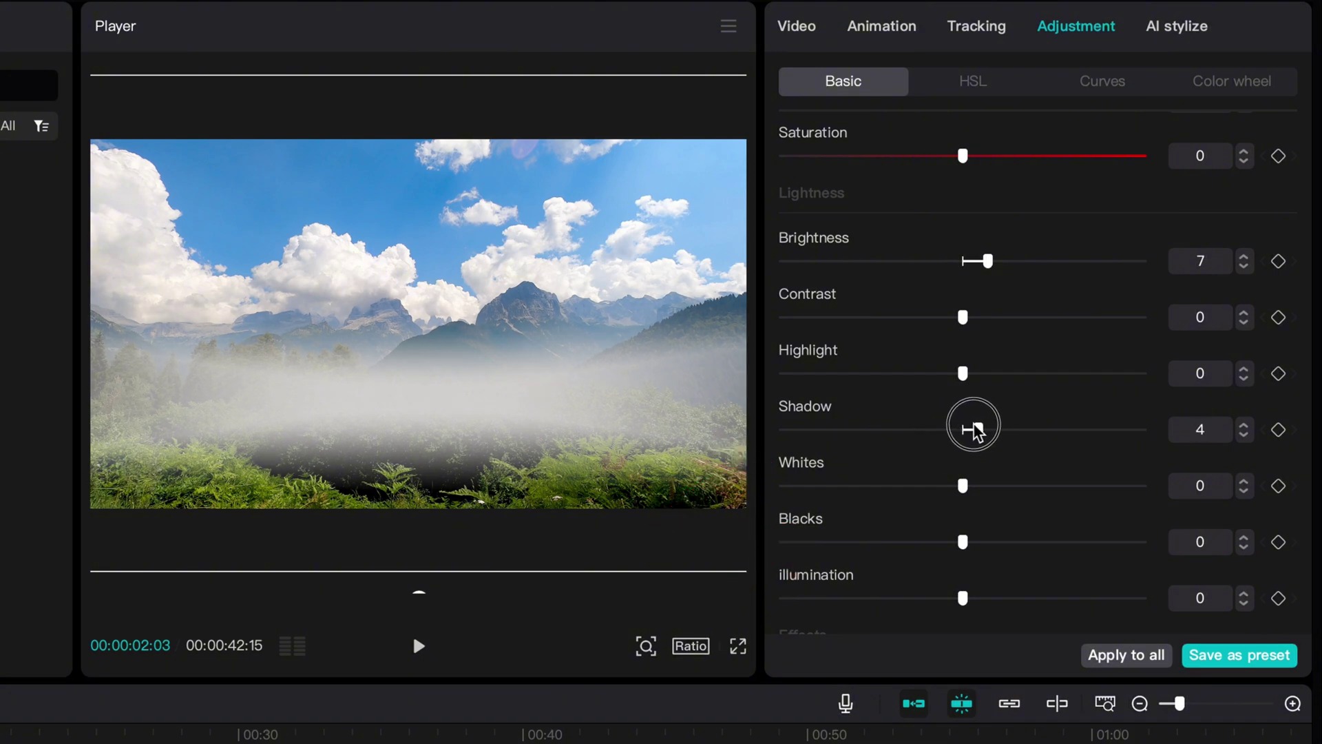
pyautogui.moveTo(967, 494); pyautogui.dragTo(967, 548)
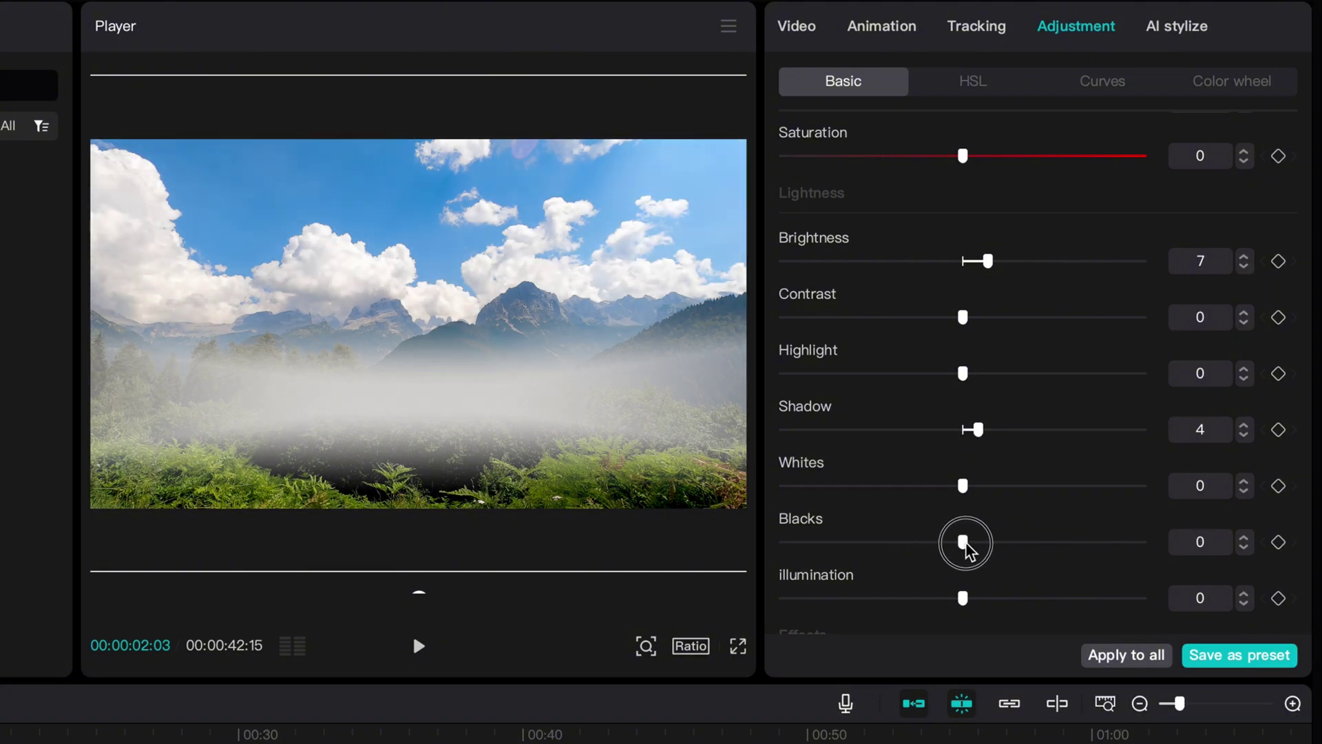
# Set the fog's temperature to -8, raise mask feather to 17, and nudge the band higher.
pyautogui.scroll(10, 964, 544)
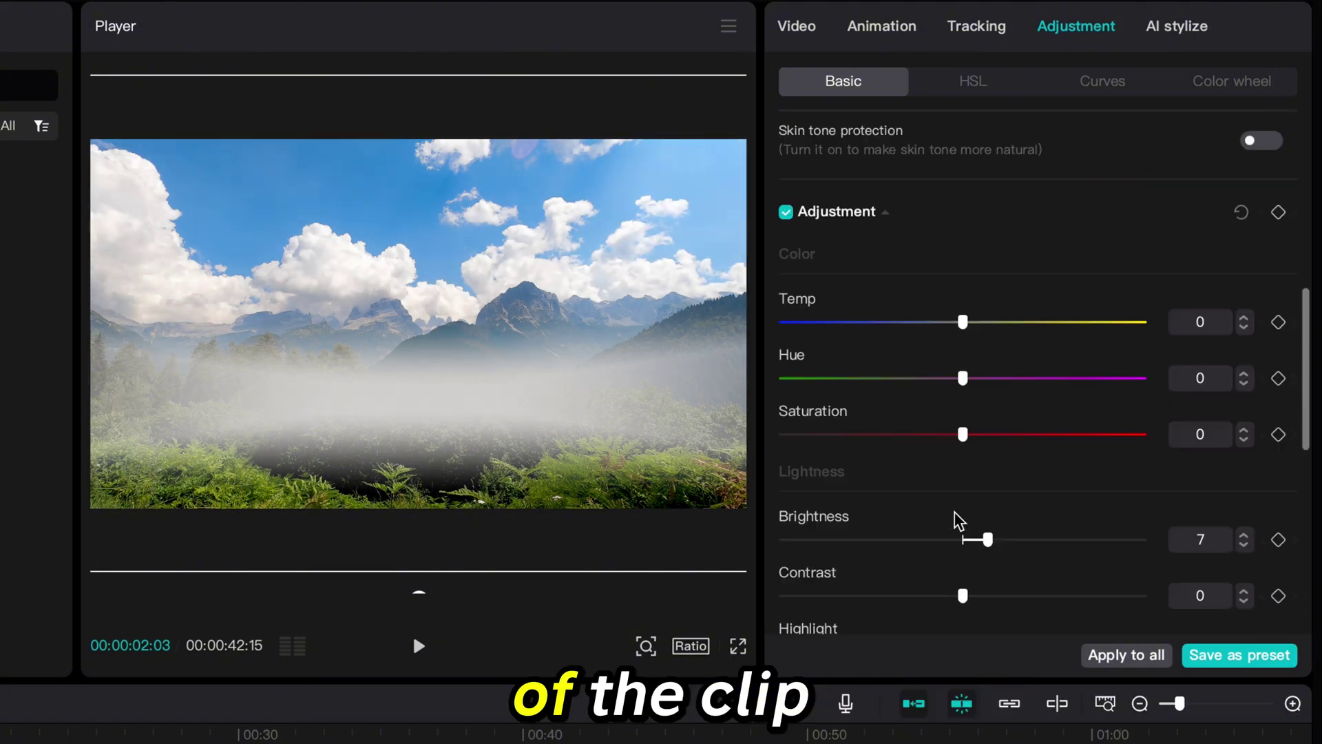
pyautogui.scroll(-5, 959, 530)
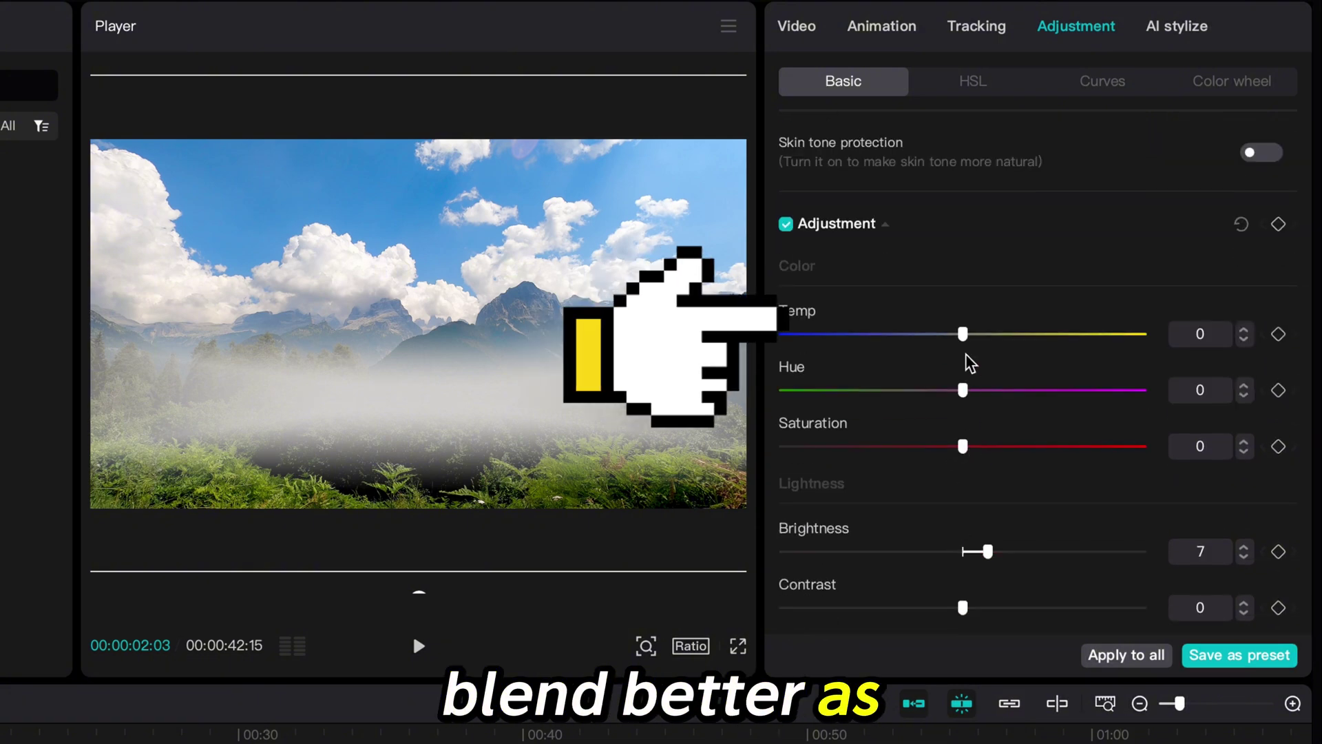
pyautogui.click(964, 333)
pyautogui.moveTo(968, 336); pyautogui.dragTo(793, 337)
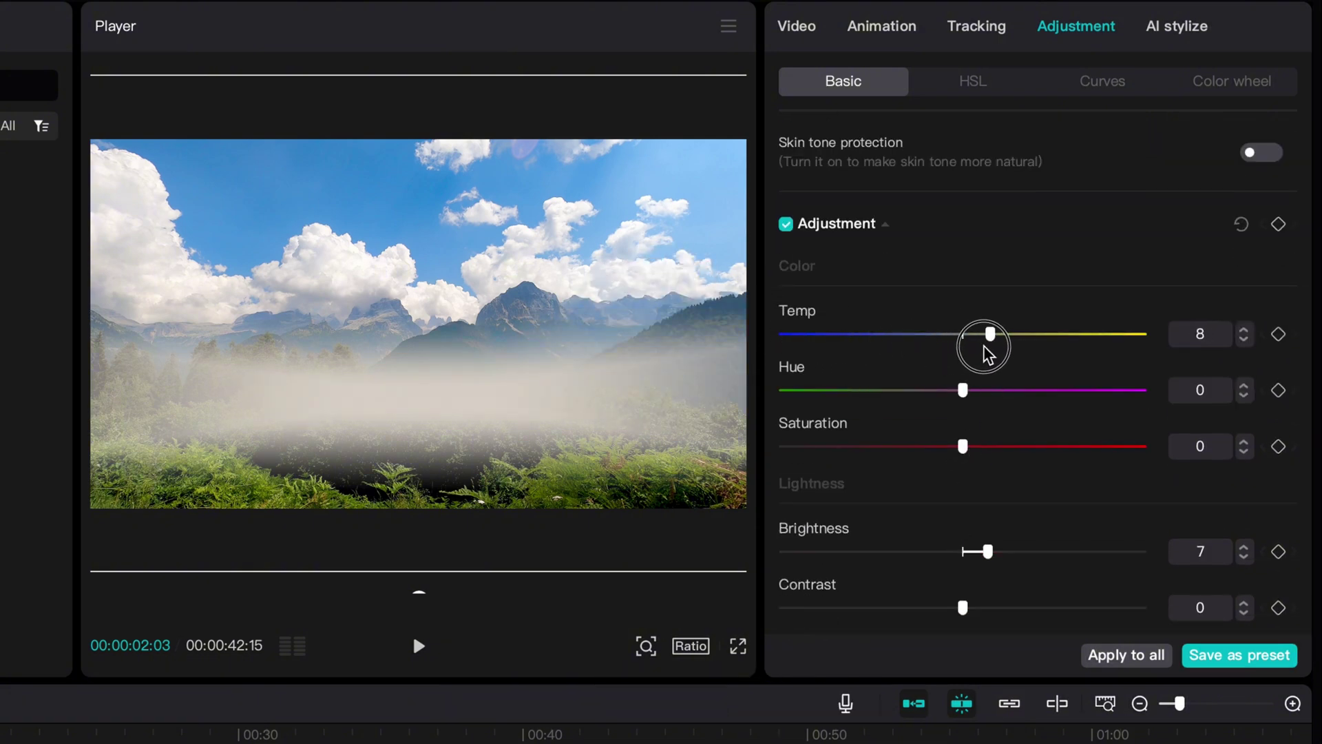
pyautogui.moveTo(966, 343); pyautogui.dragTo(1094, 343)
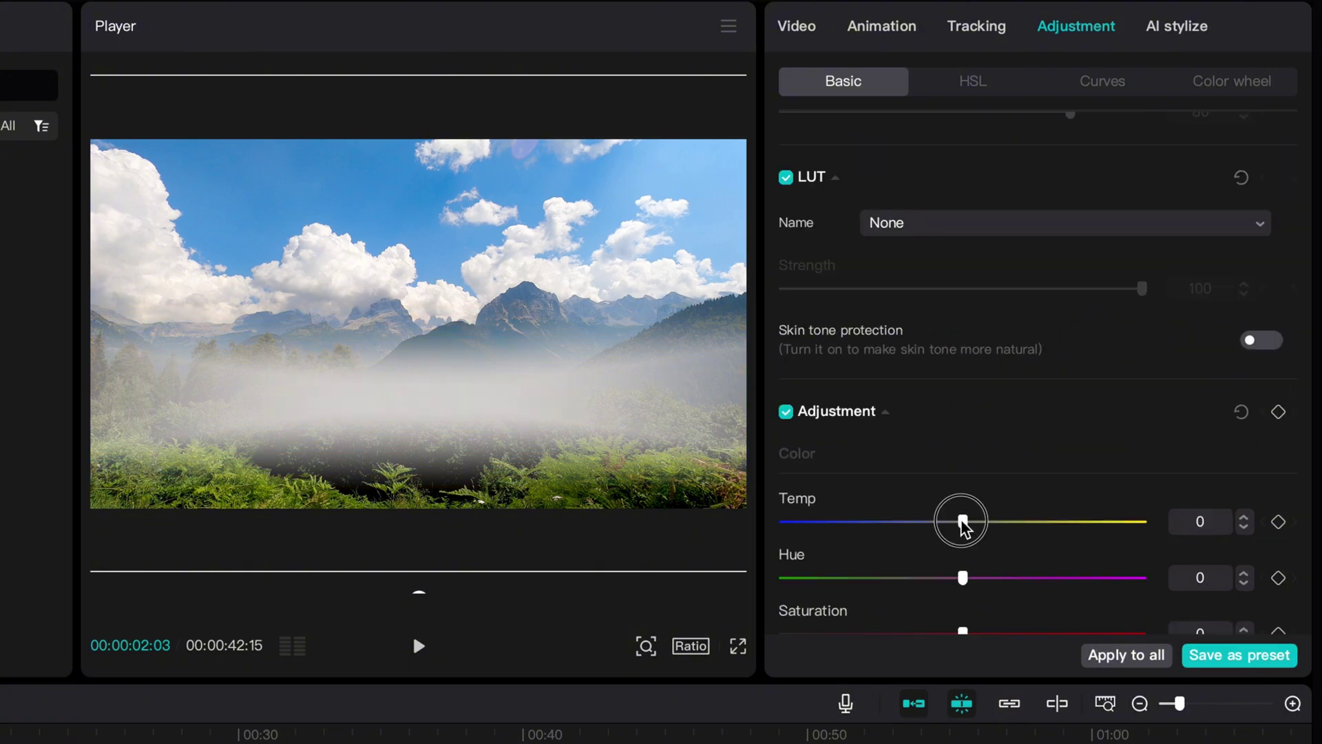
pyautogui.moveTo(961, 521); pyautogui.dragTo(935, 523)
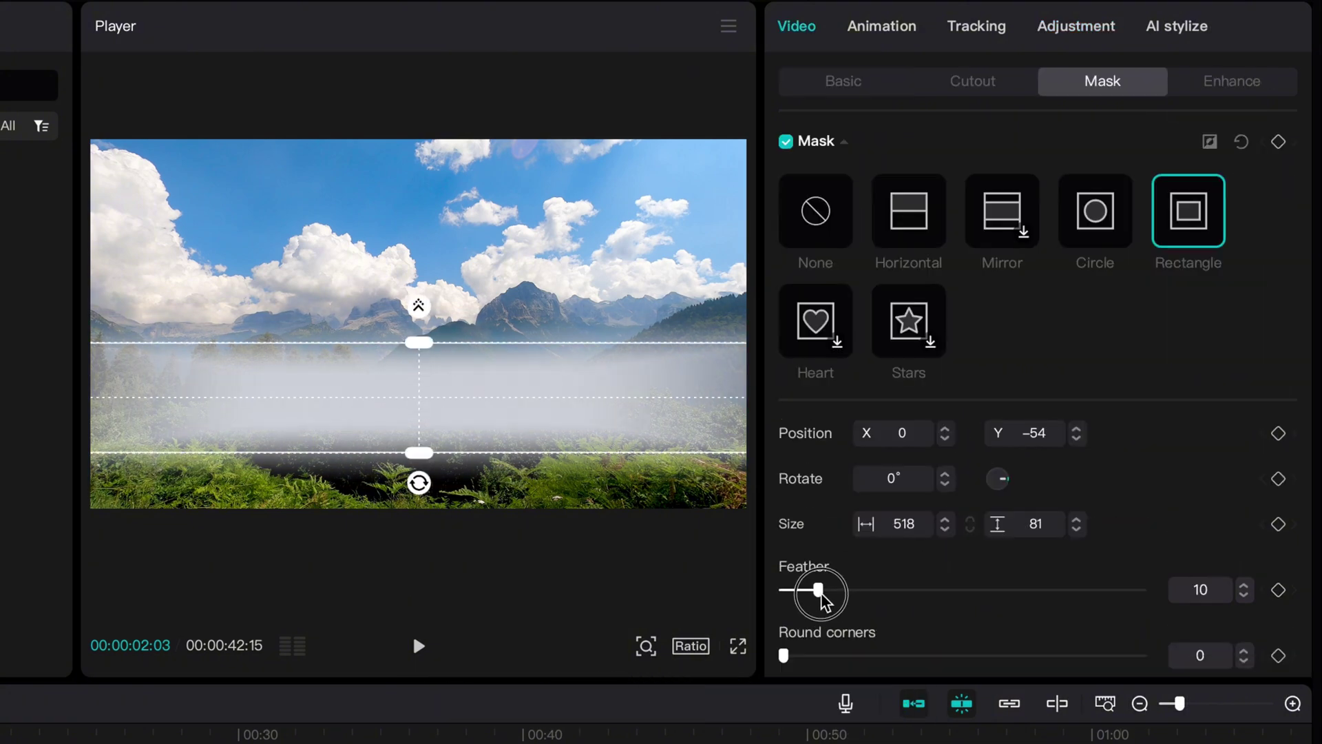
pyautogui.moveTo(817, 587); pyautogui.dragTo(844, 590)
pyautogui.moveTo(655, 496); pyautogui.dragTo(558, 384)
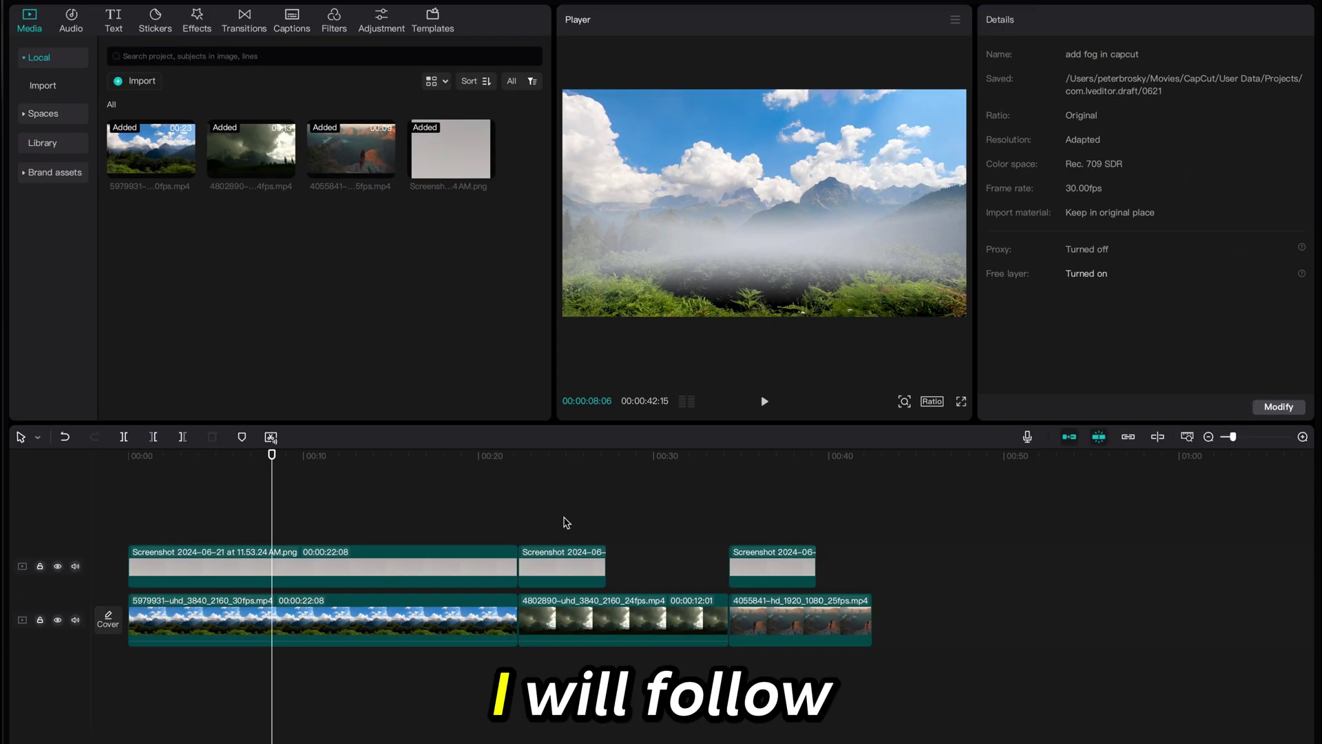
# Extend the gray image across the storm clip.
pyautogui.click(575, 487)
pyautogui.click(603, 568)
pyautogui.moveTo(603, 568); pyautogui.dragTo(728, 566)
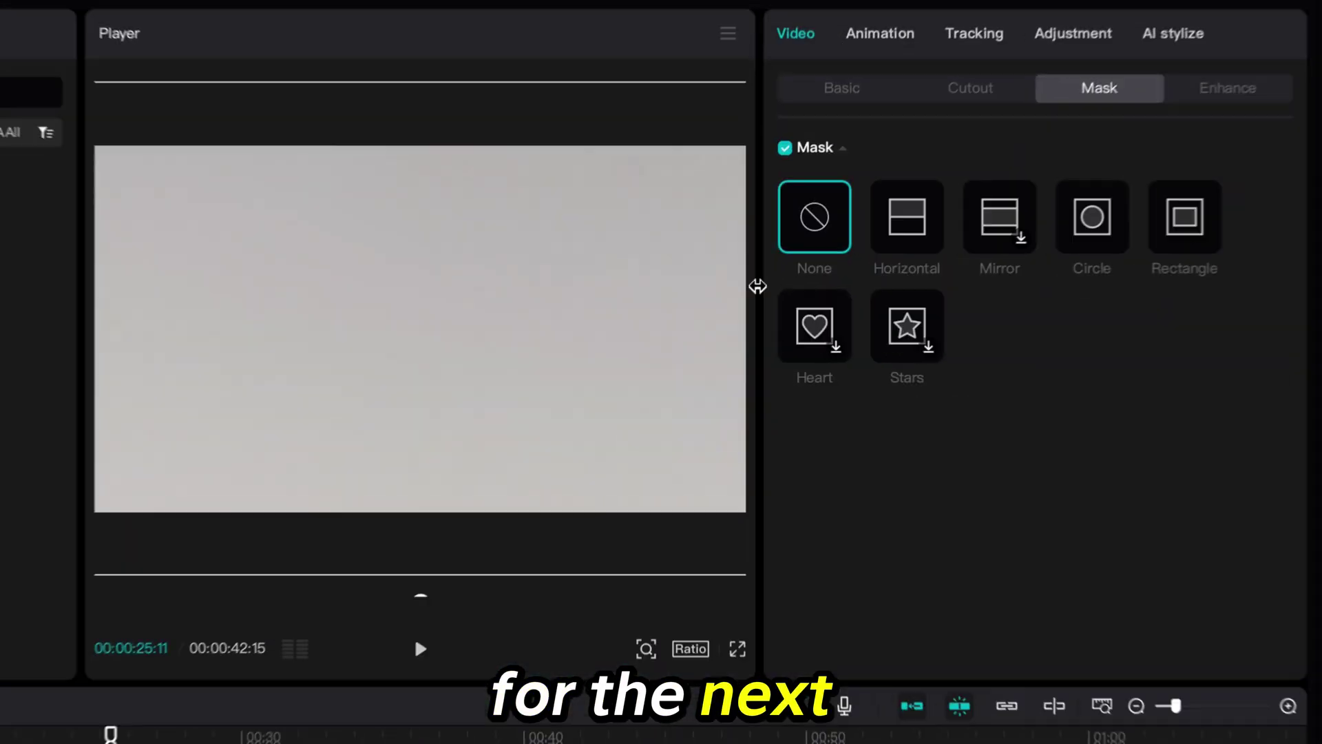
# Mask the gray image into a thin, full-width low band: height 76, feather 55.
pyautogui.click(1238, 133)
pyautogui.moveTo(589, 336); pyautogui.dragTo(758, 325)
pyautogui.moveTo(622, 328); pyautogui.dragTo(624, 340)
pyautogui.moveTo(785, 593); pyautogui.dragTo(813, 594)
pyautogui.moveTo(426, 219); pyautogui.dragTo(427, 319)
pyautogui.moveTo(428, 325); pyautogui.dragTo(436, 413)
pyautogui.moveTo(812, 594); pyautogui.dragTo(980, 594)
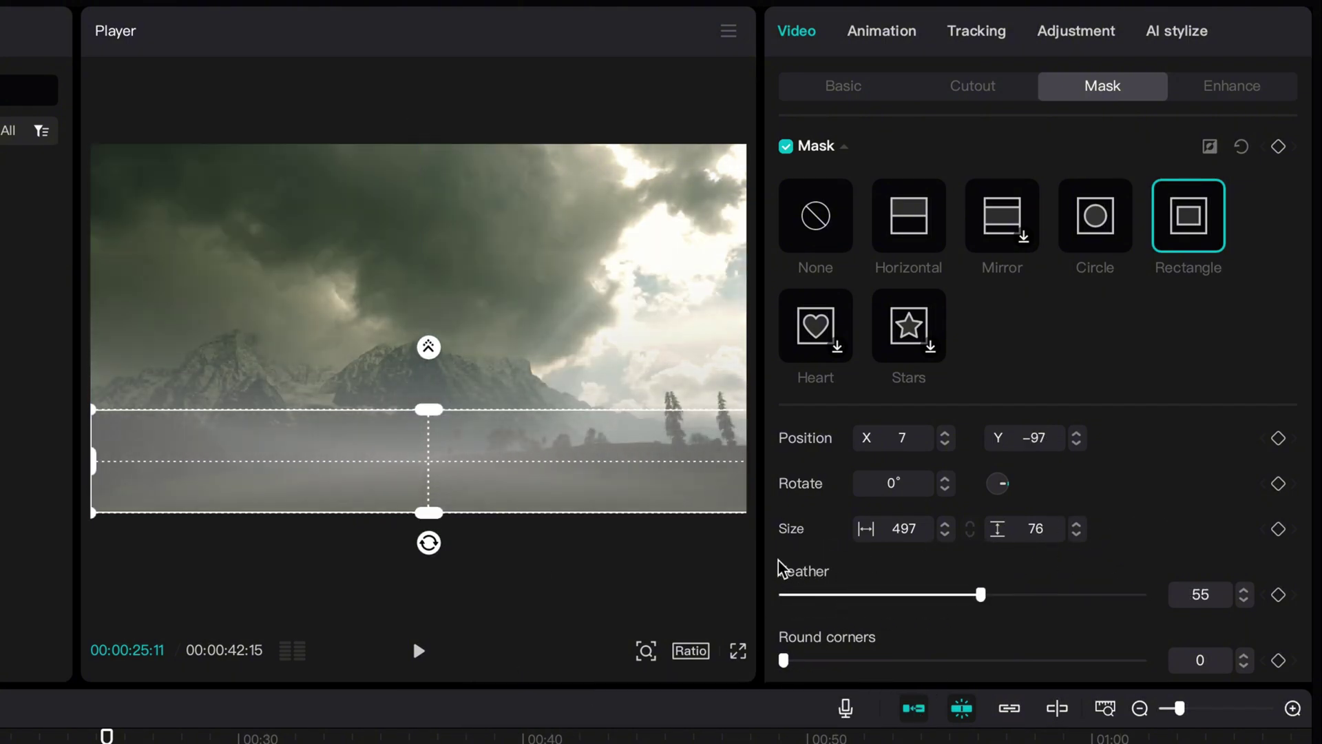
pyautogui.moveTo(569, 416); pyautogui.dragTo(569, 463)
# Darken the storm fog to brightness -12 and blacks -6.
pyautogui.click(1076, 30)
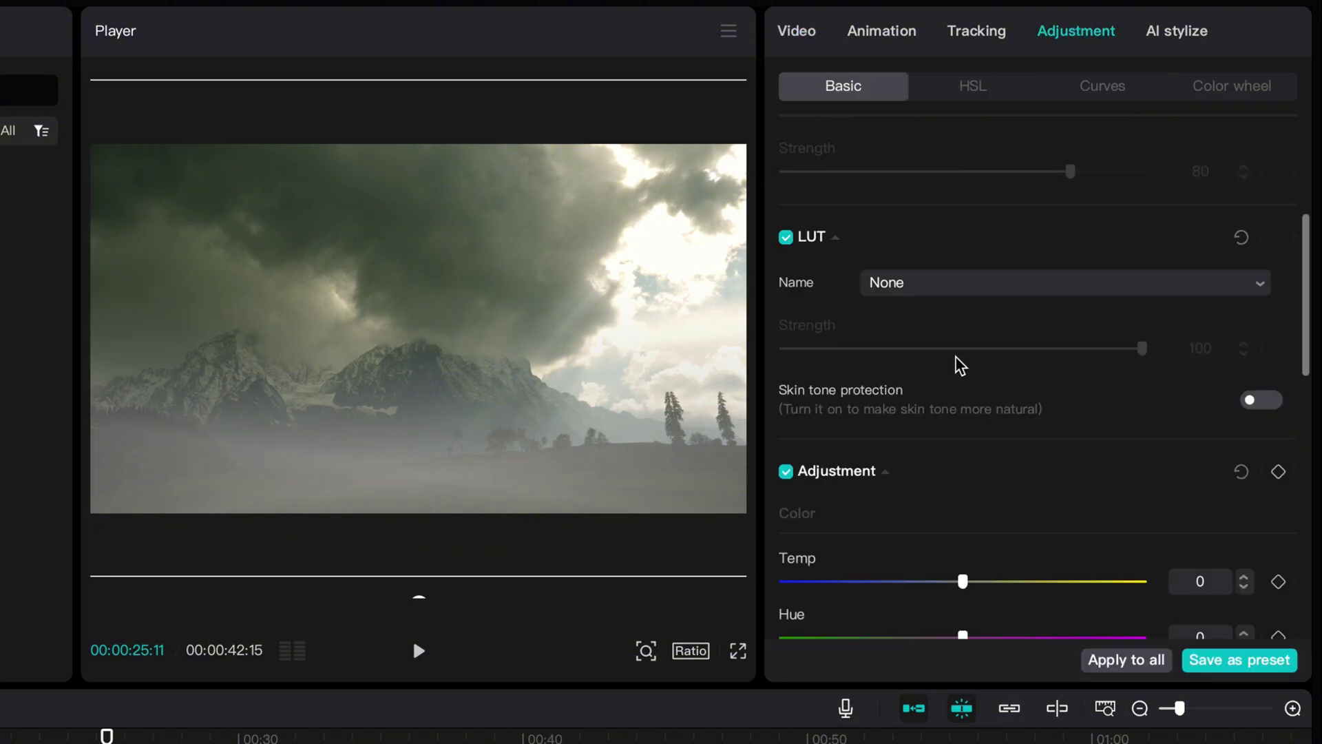
pyautogui.scroll(-8, 1018, 428)
pyautogui.moveTo(963, 282)
pyautogui.mouseDown()
pyautogui.moveTo(931, 284)
pyautogui.moveTo(938, 274)
pyautogui.mouseUp()
pyautogui.scroll(-5, 915, 475)
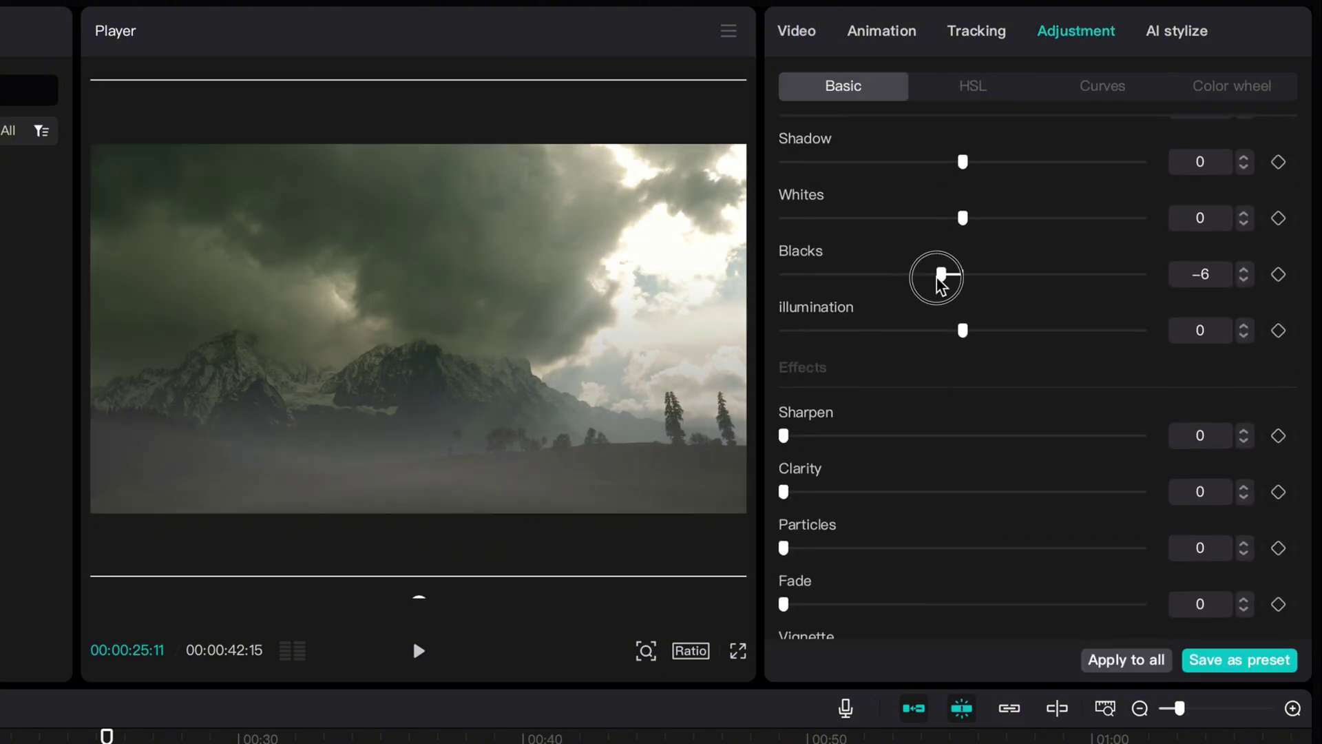
pyautogui.scroll(-2, 820, 452)
pyautogui.scroll(8, 859, 440)
# Set the storm fog's opacity to 61%.
pyautogui.click(810, 40)
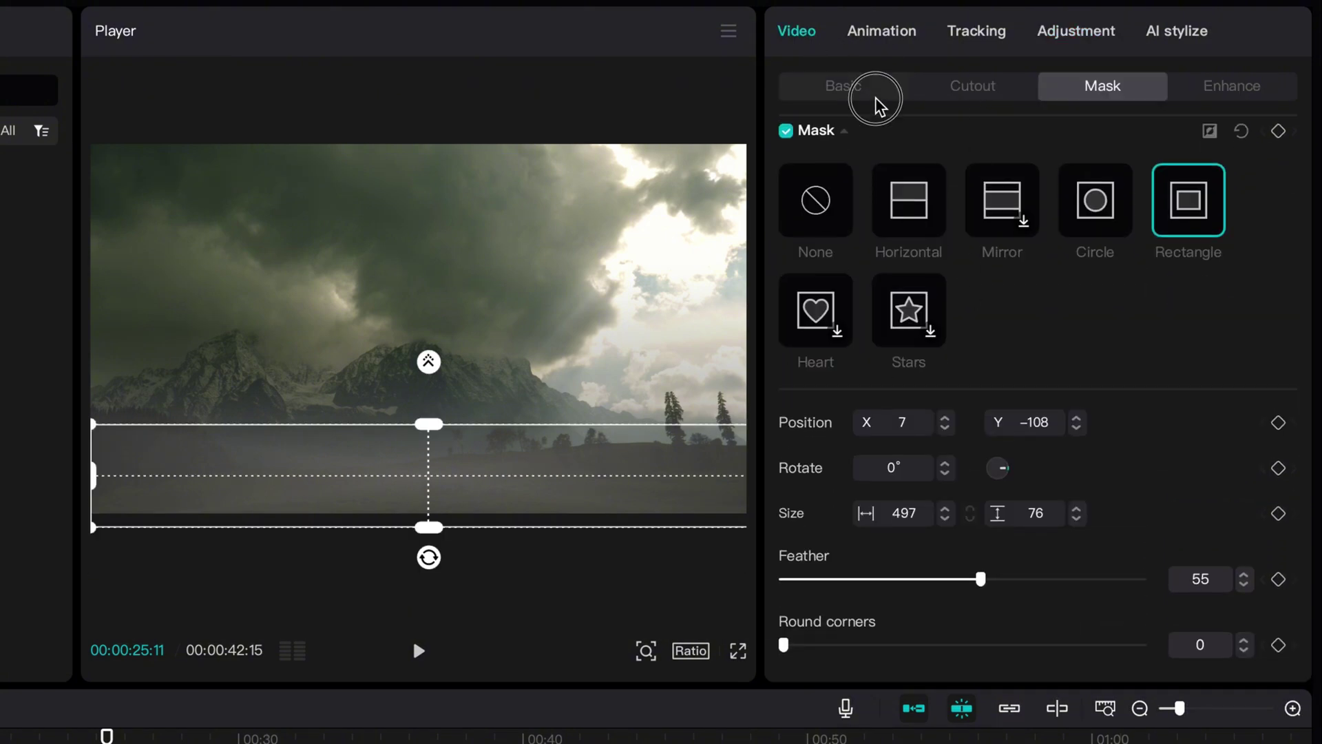
pyautogui.click(873, 93)
pyautogui.moveTo(1148, 530); pyautogui.dragTo(1071, 527)
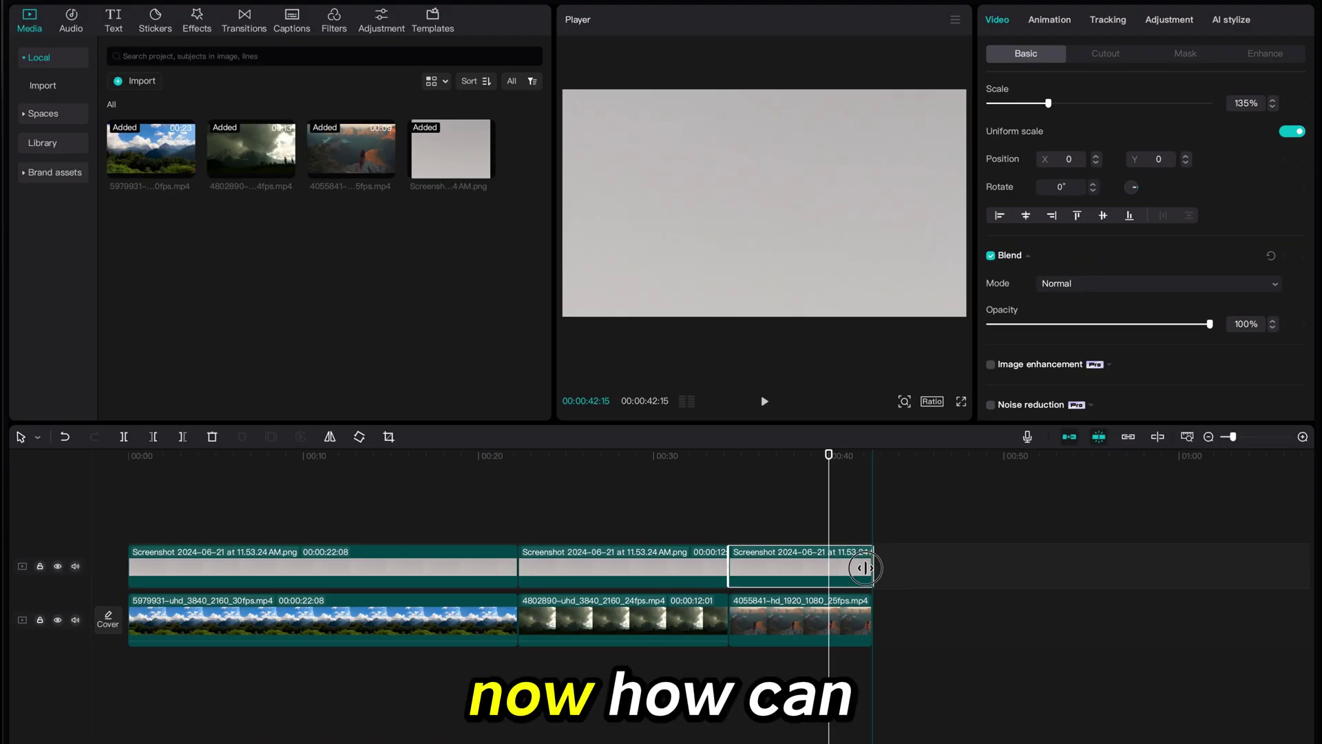
# Duplicate the hiker clip 4055841 onto a new top track.
pyautogui.click(819, 620)
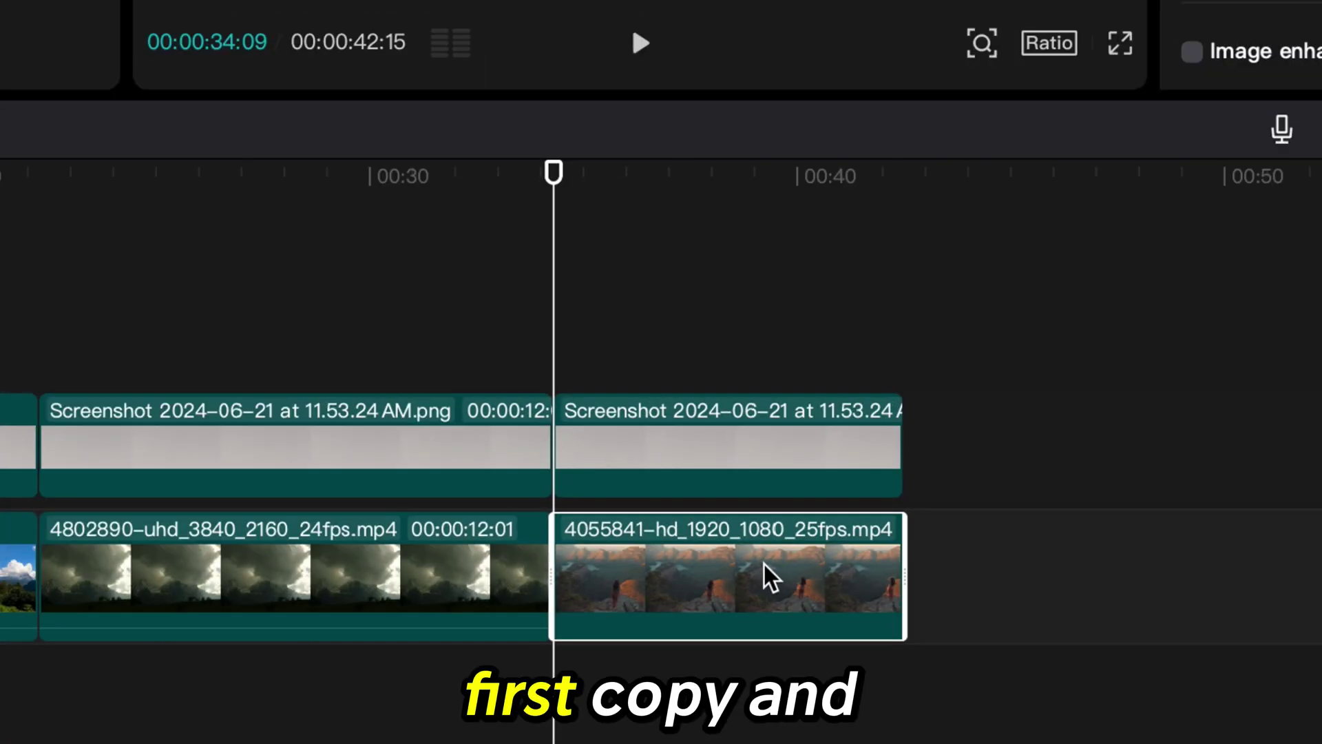
pyautogui.hotkey('ctrl', 'c')
pyautogui.hotkey('ctrl', 'v')
pyautogui.moveTo(737, 534); pyautogui.dragTo(723, 283)
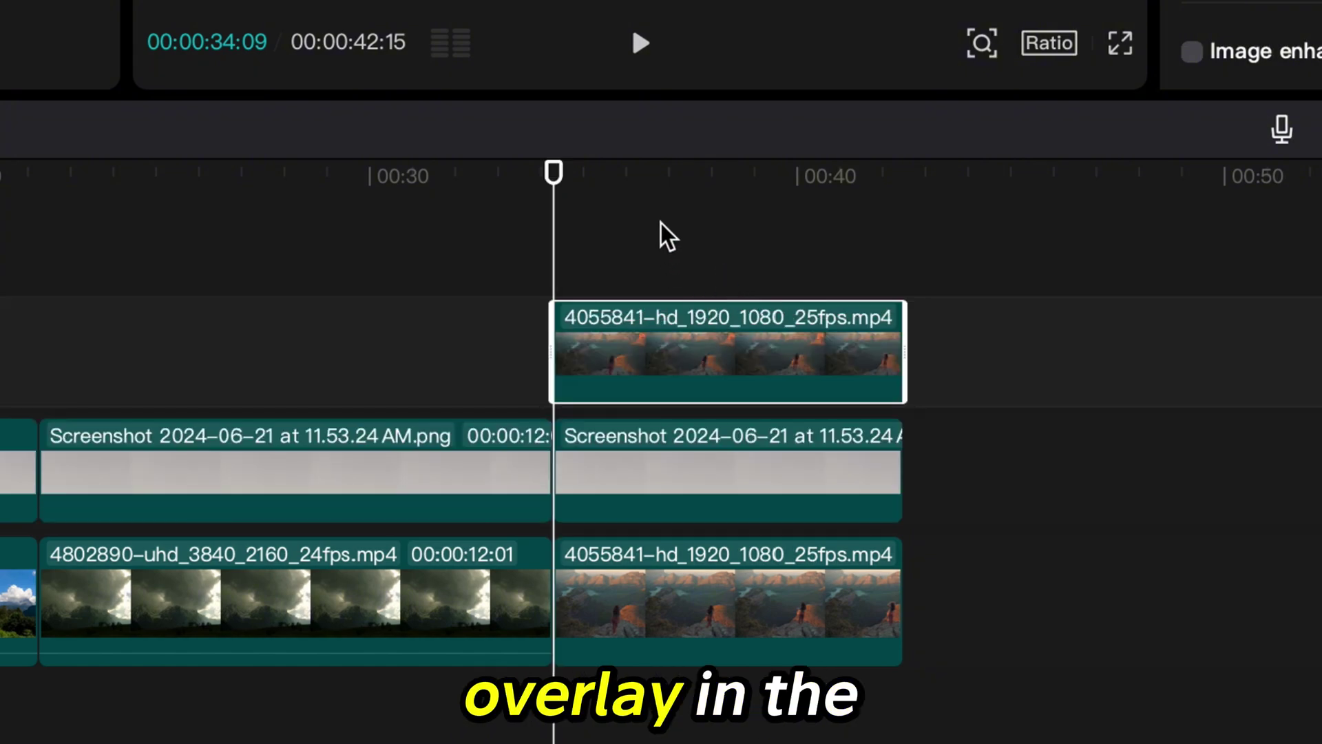
# Apply Auto cutout to the top hiker copy at 00:39:18 to isolate the woman.
pyautogui.click(666, 192)
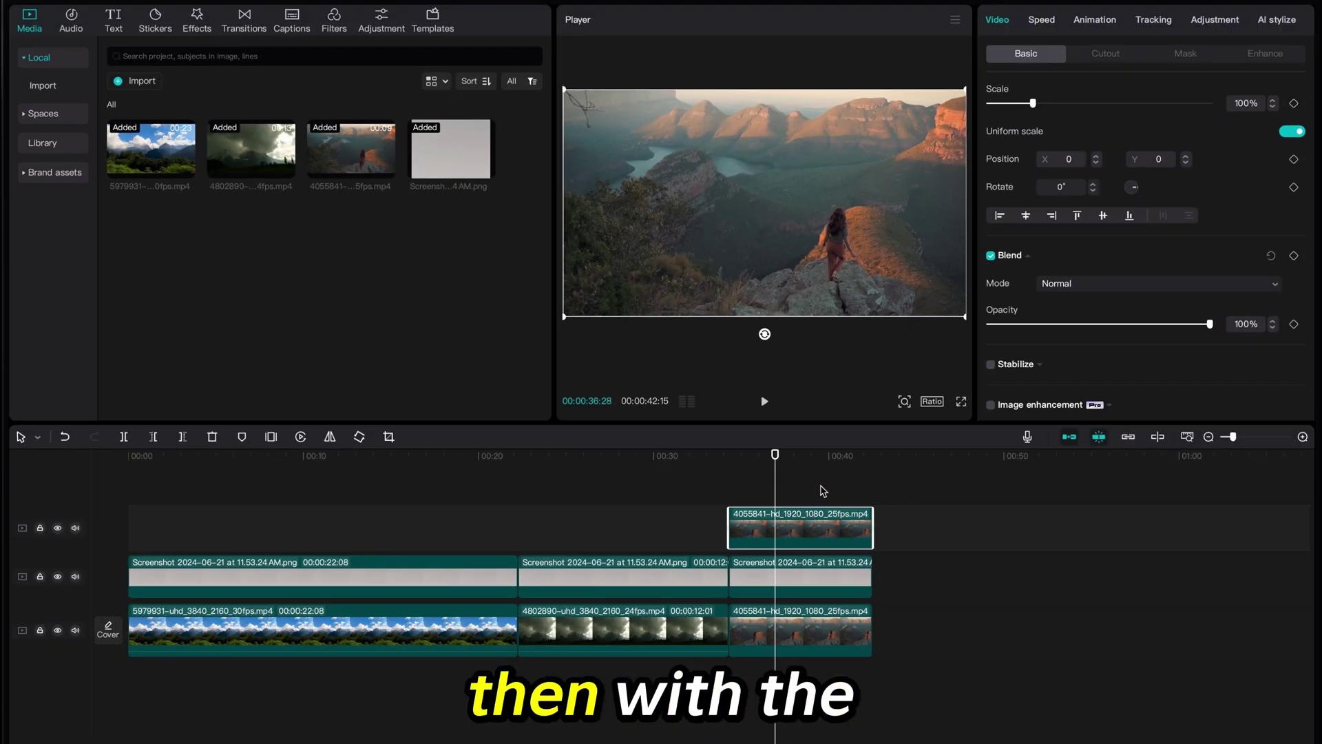
pyautogui.click(822, 492)
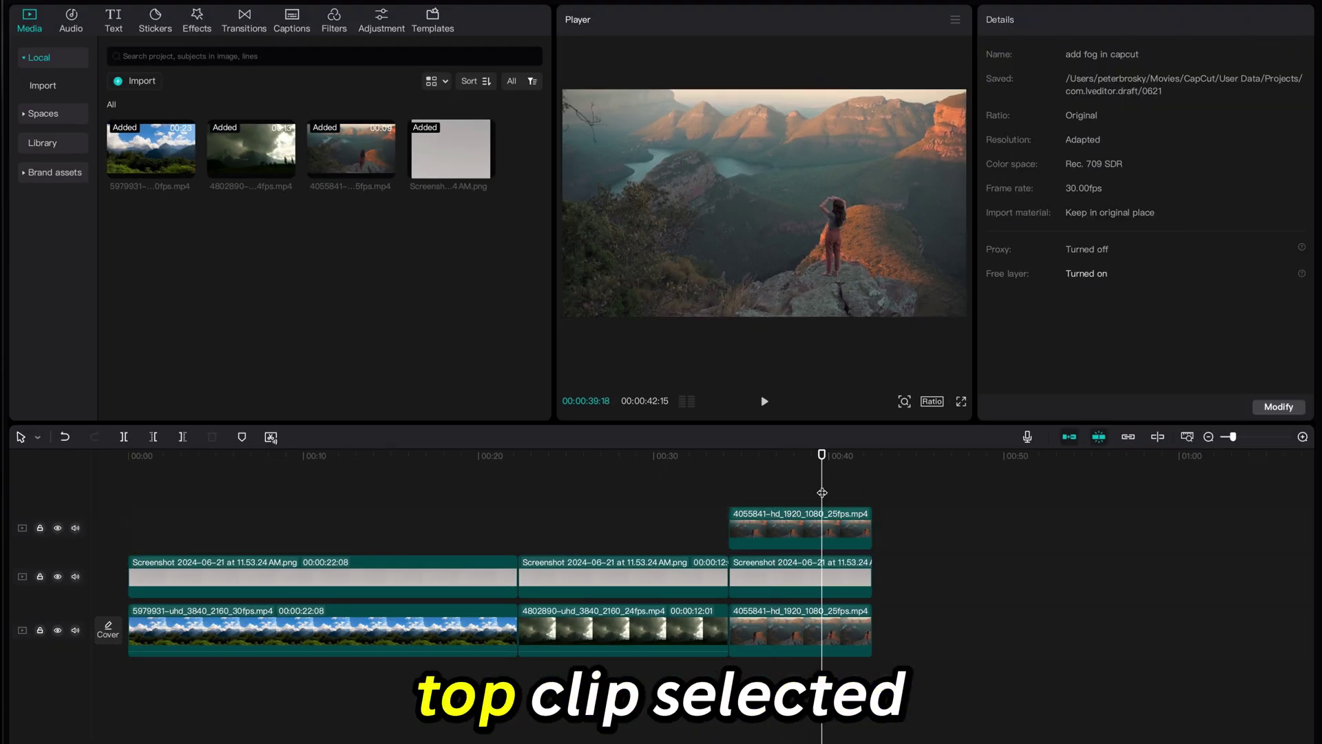
pyautogui.click(821, 506)
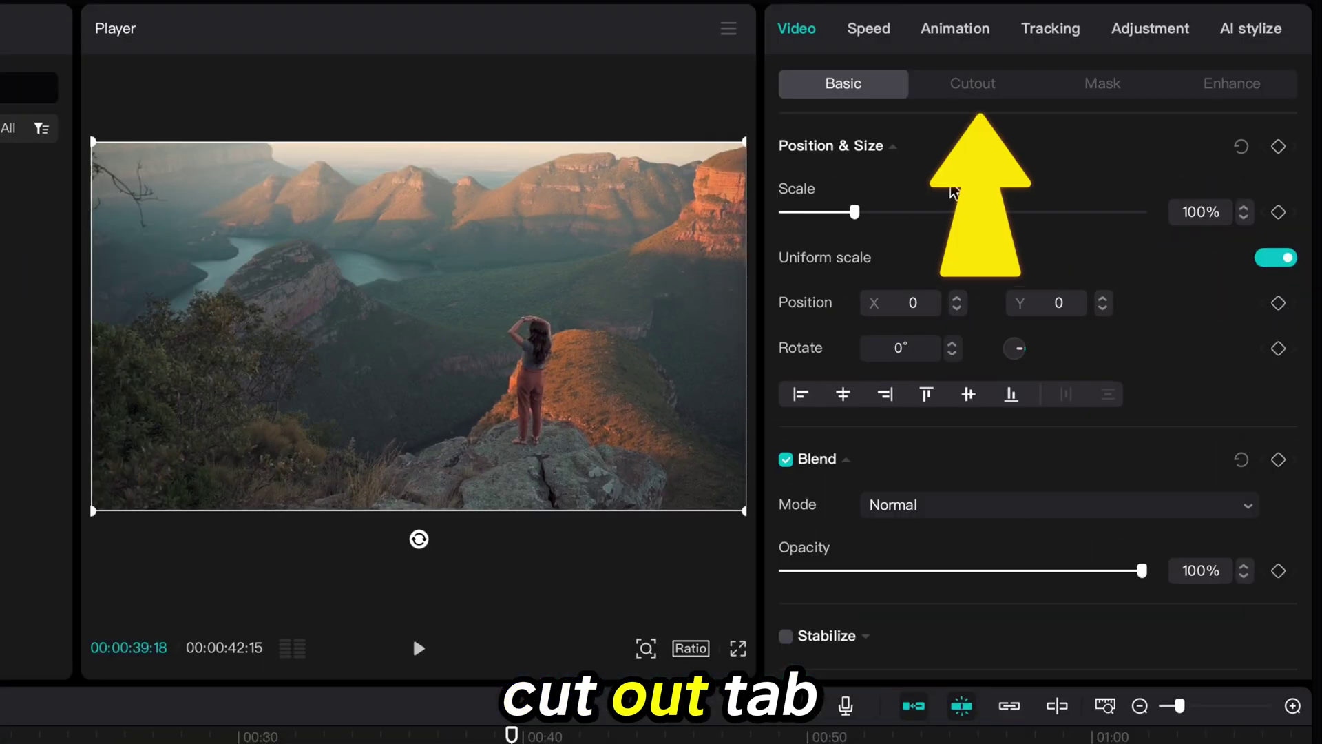
pyautogui.click(978, 84)
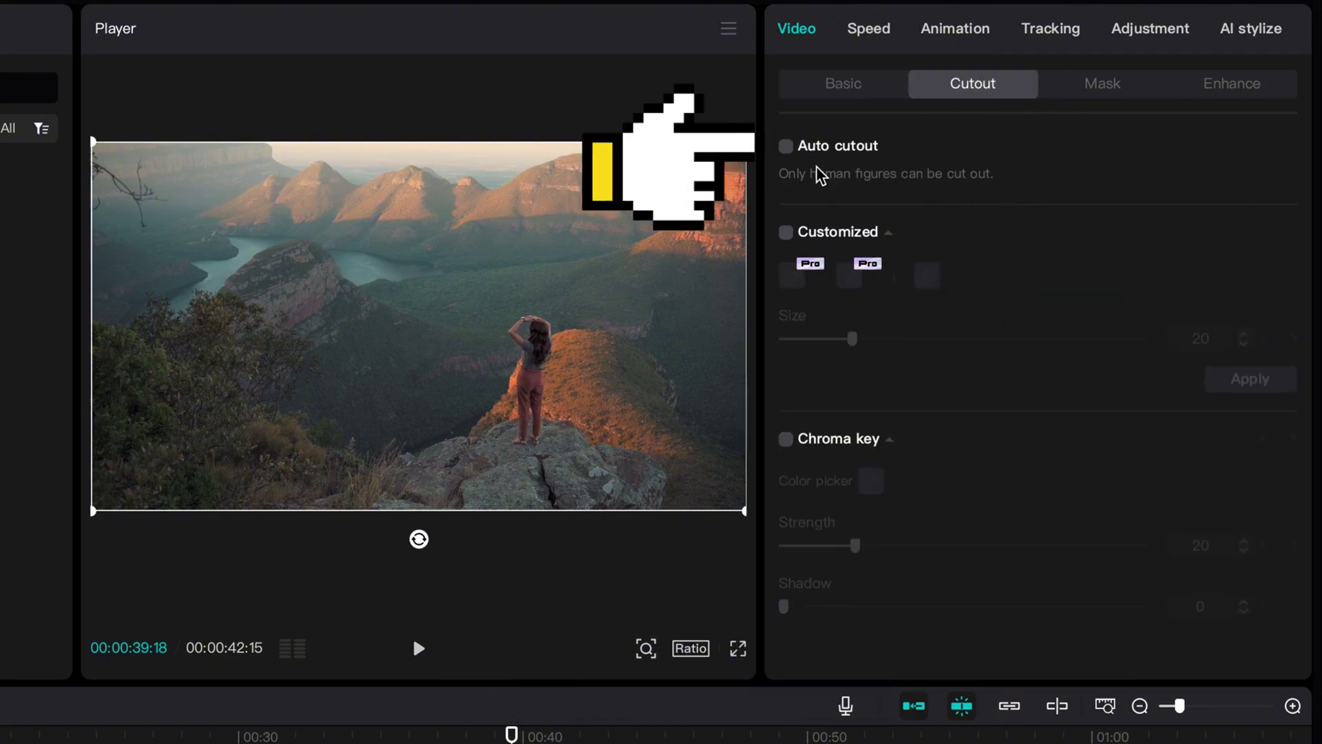
pyautogui.click(787, 147)
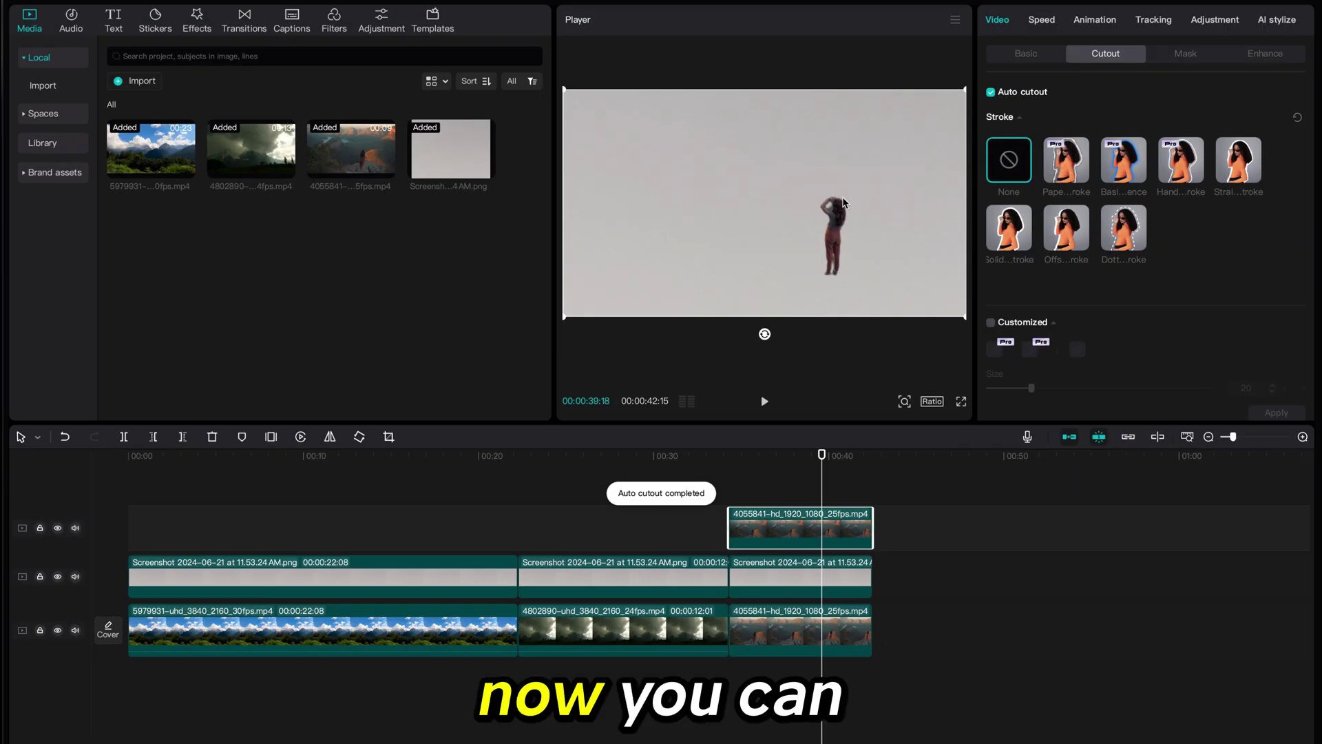
pyautogui.click(816, 577)
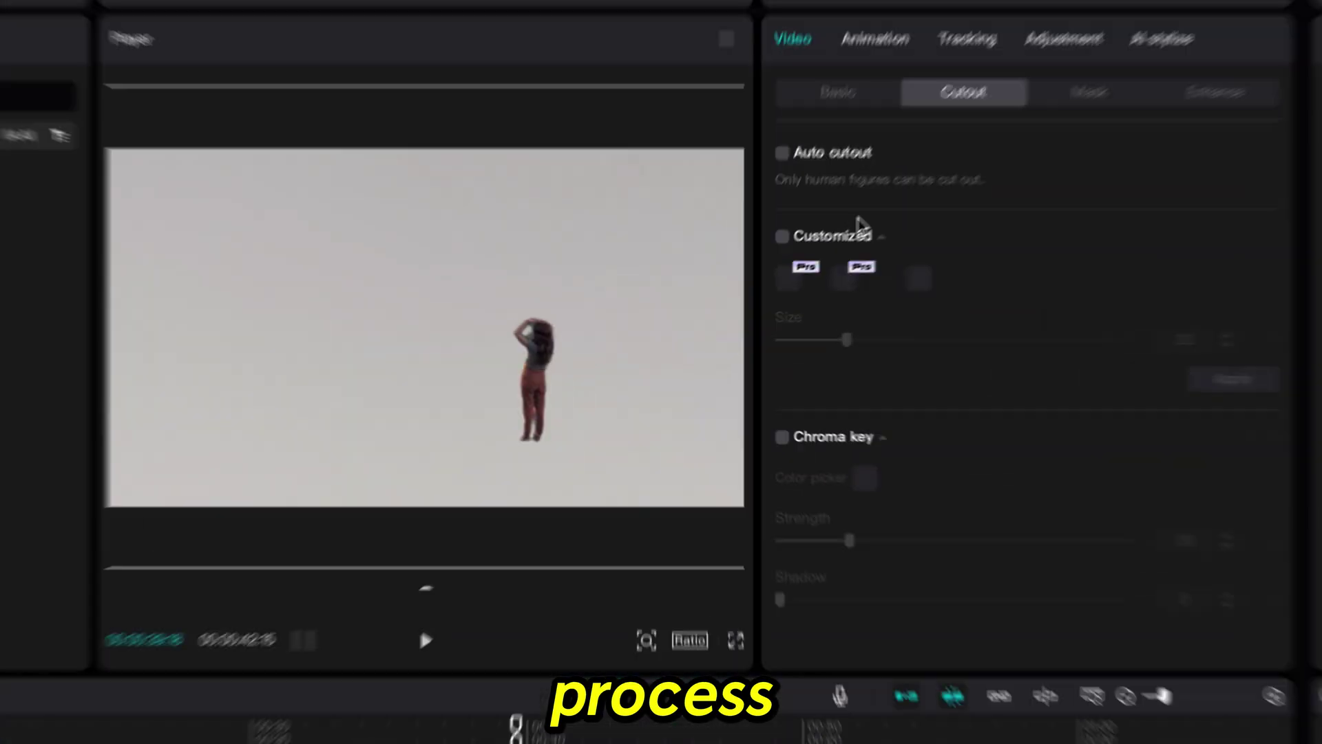
# Mask the hiker-clip gray image into a rectangle fog band: height 70, Y 48, feather 62.
pyautogui.click(1205, 57)
pyautogui.moveTo(661, 296); pyautogui.dragTo(661, 274)
pyautogui.moveTo(783, 591); pyautogui.dragTo(877, 591)
pyautogui.moveTo(421, 413); pyautogui.dragTo(431, 324)
pyautogui.click(422, 234)
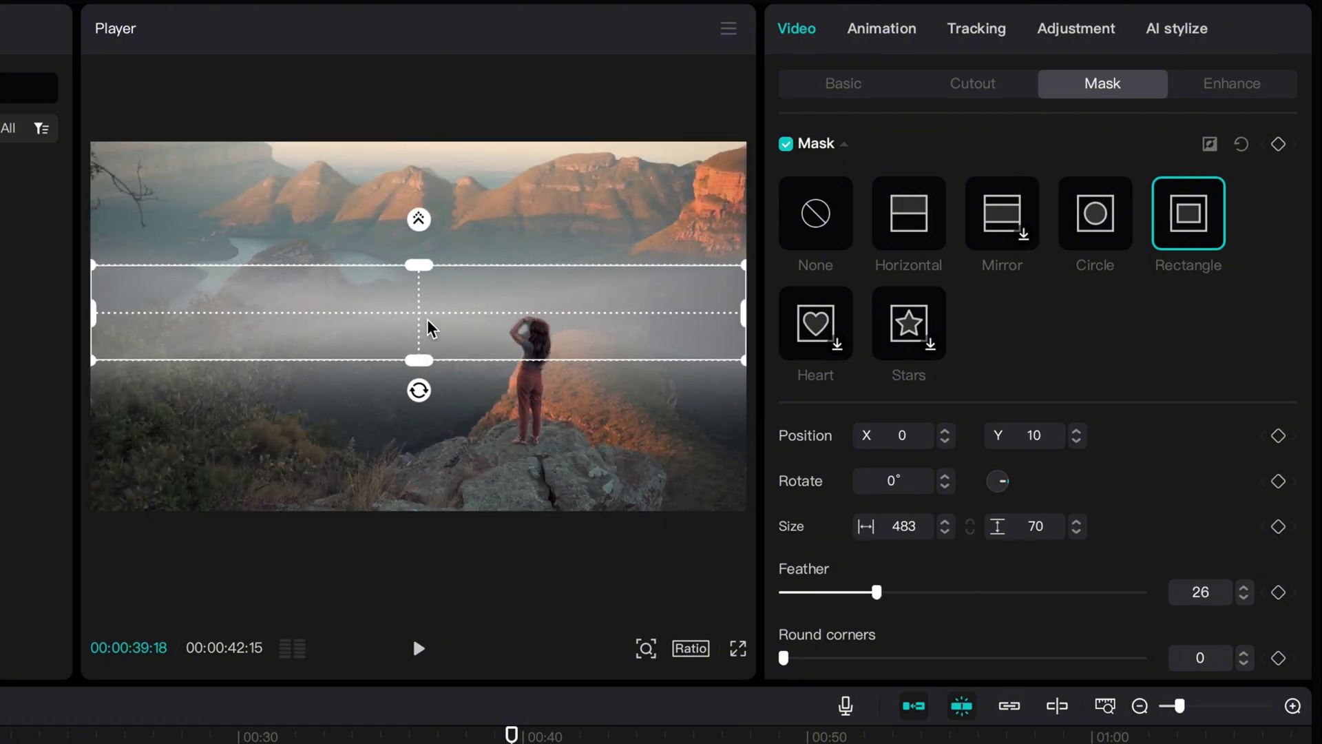
pyautogui.moveTo(513, 323); pyautogui.dragTo(519, 266)
pyautogui.moveTo(877, 593); pyautogui.dragTo(1006, 594)
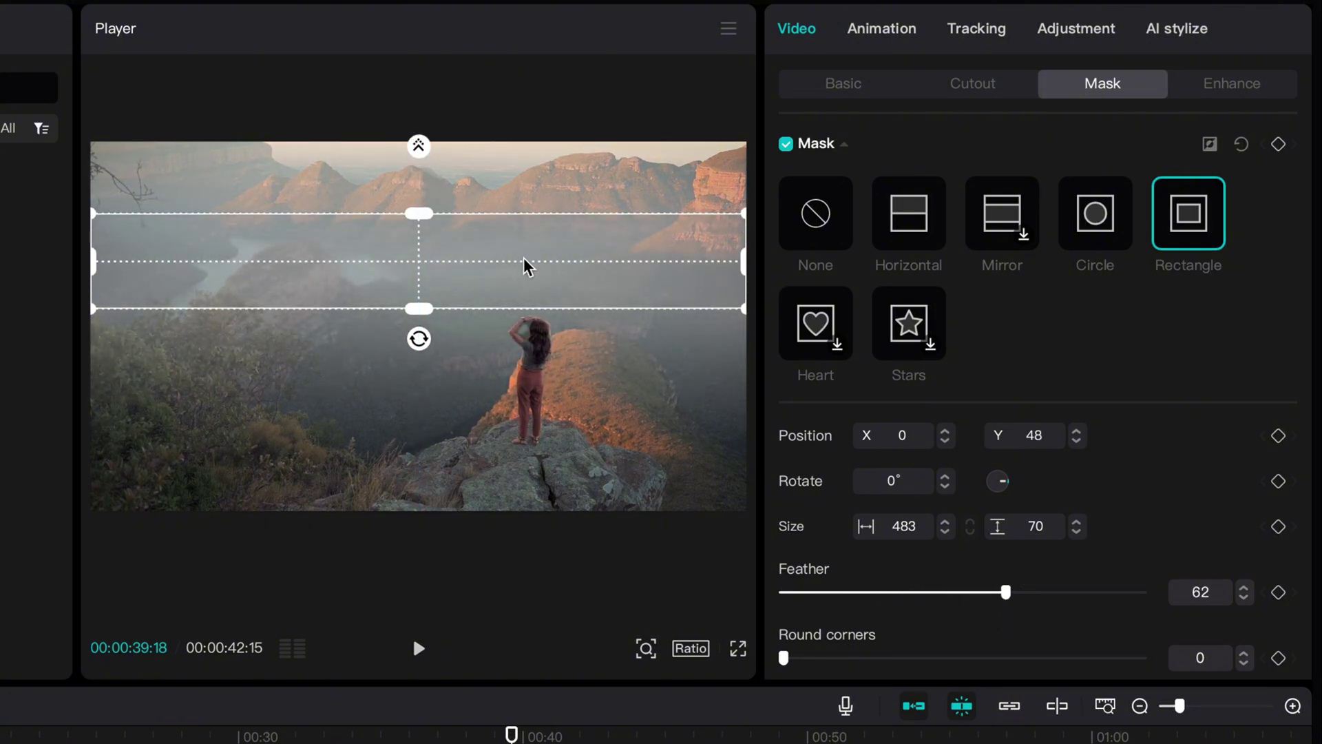
pyautogui.moveTo(525, 266); pyautogui.dragTo(525, 252)
pyautogui.click(1076, 28)
pyautogui.scroll(-5, 1054, 468)
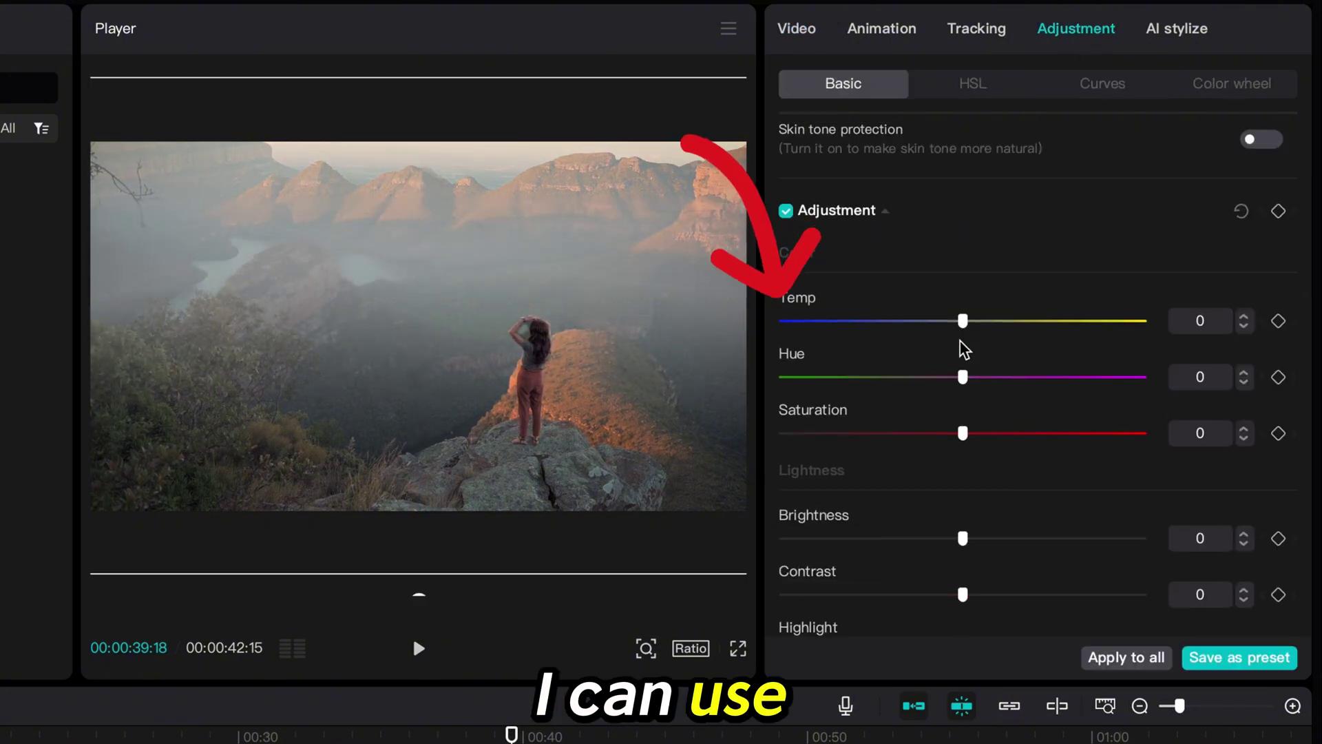